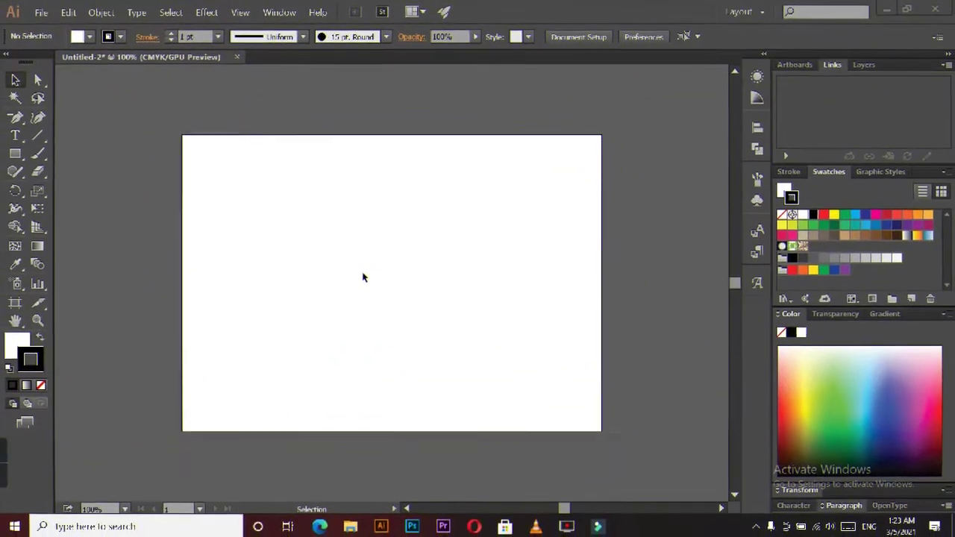
Draw a large square out from the page centre at 150% zoom
left_click(16, 152)
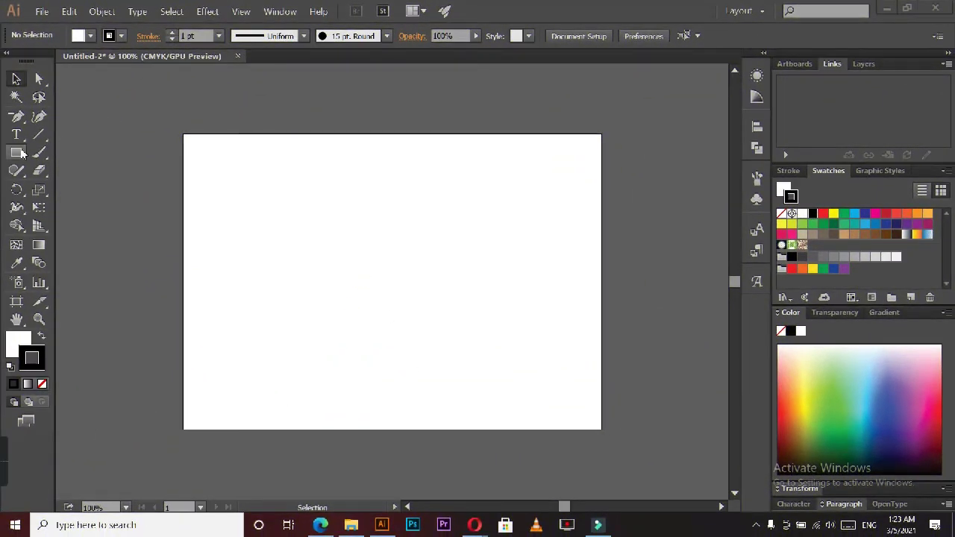
key("ctrl+equal")
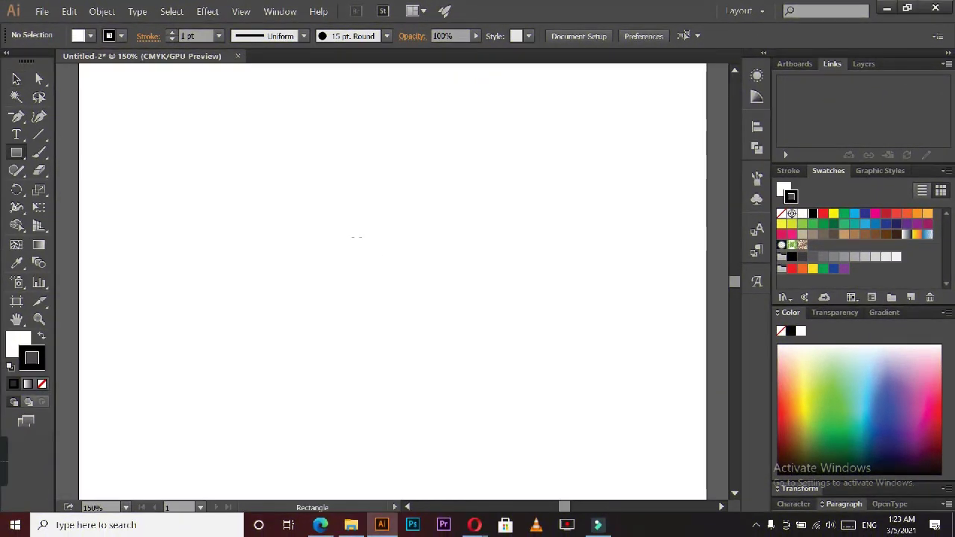
left_click_drag(391, 284, 510, 397)
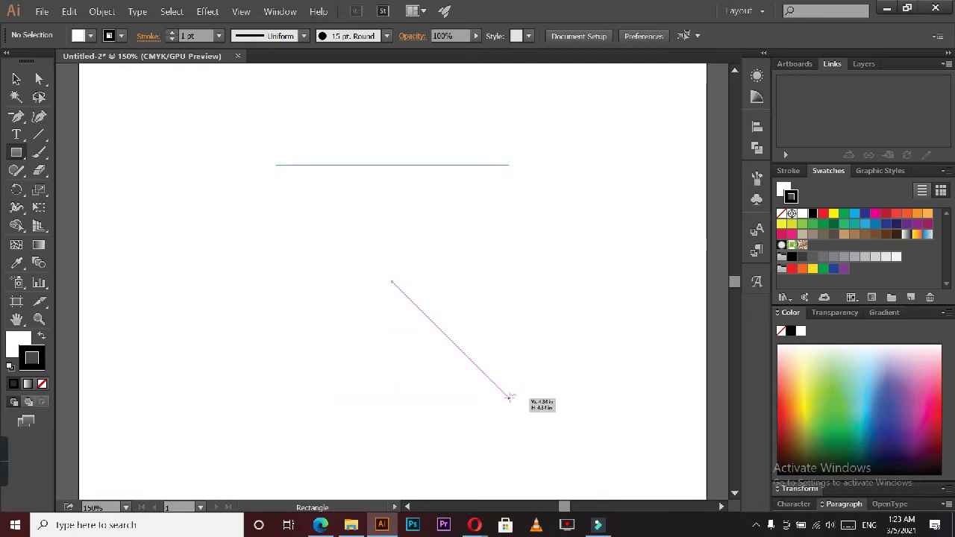
left_click_drag(510, 397, 521, 409)
Add a top-middle anchor and delete both top corners to make an upward triangle
left_click_drag(16, 117, 192, 134)
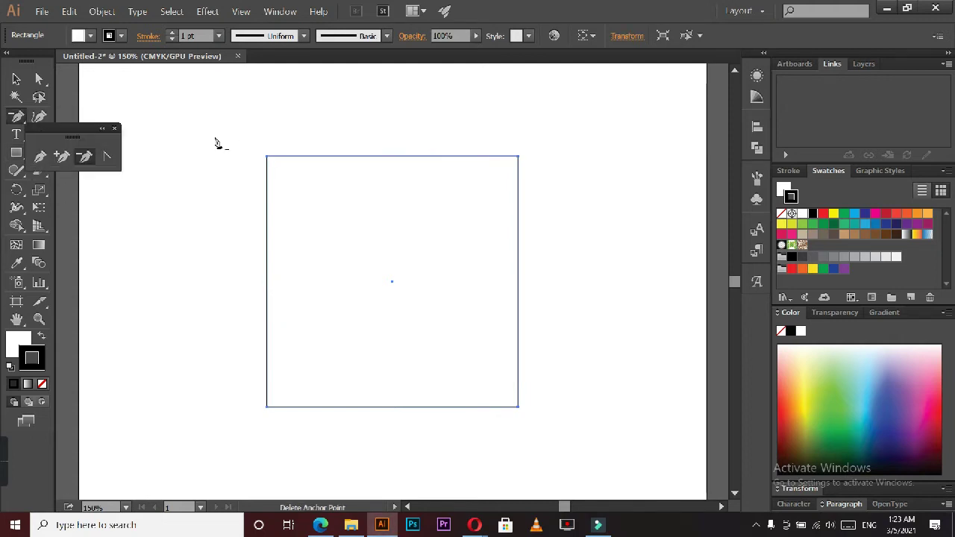
left_click_drag(67, 132, 346, 108)
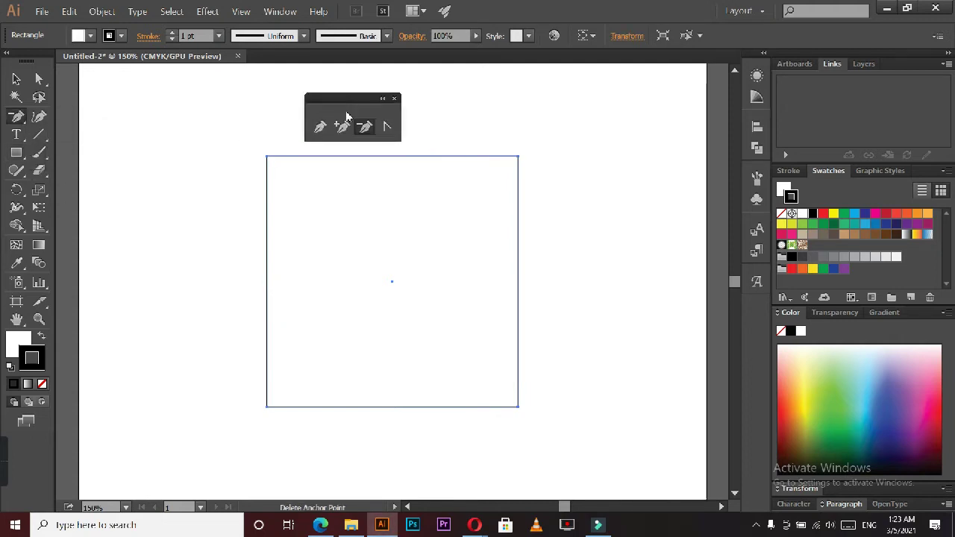
left_click(343, 128)
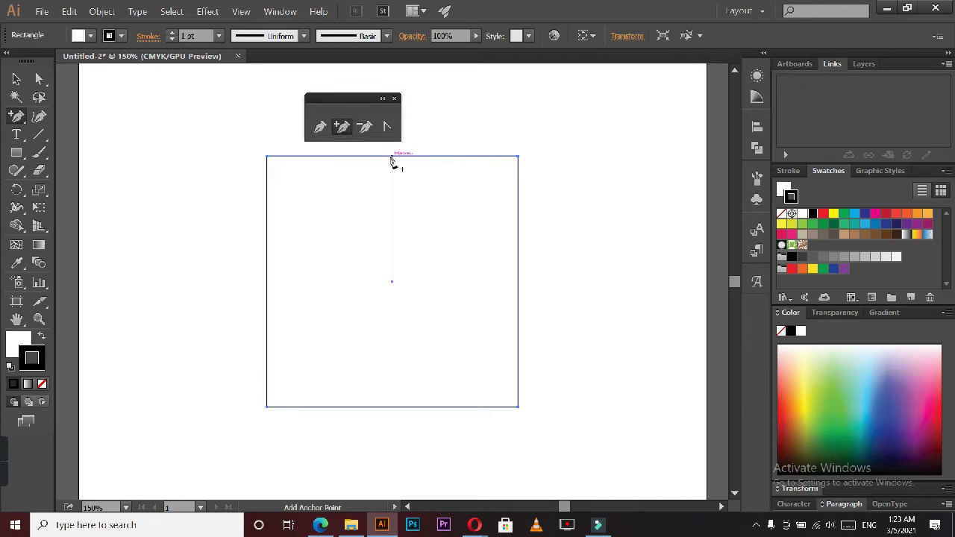
left_click(394, 156)
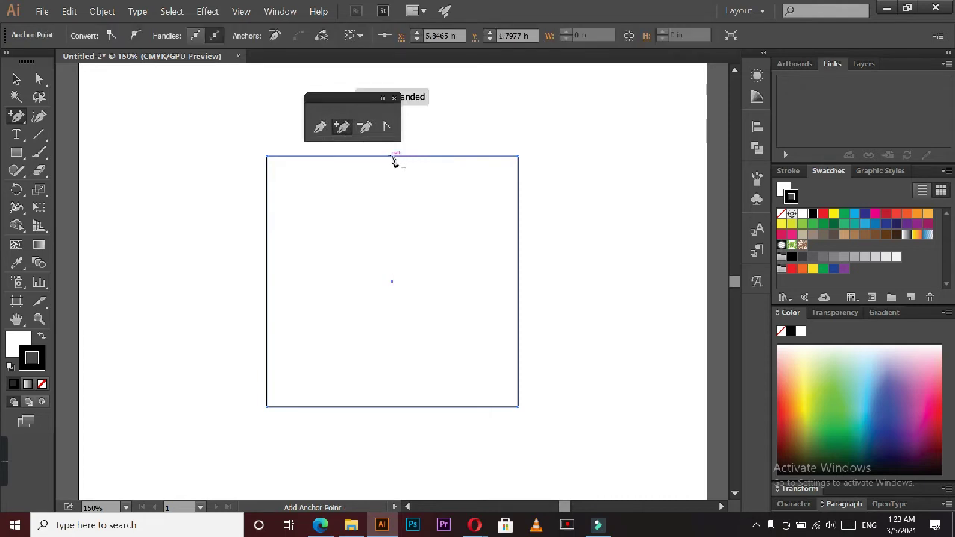
left_click(364, 126)
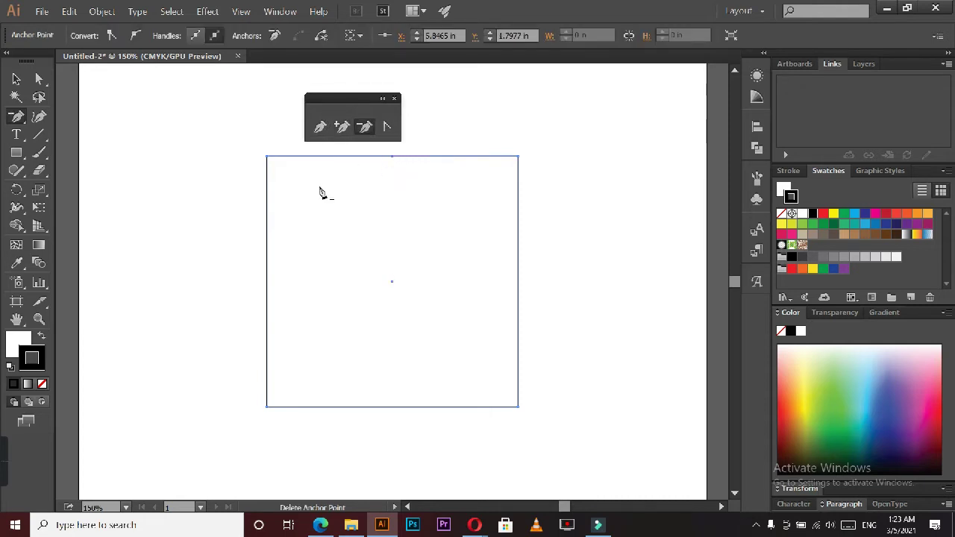
left_click(269, 156)
left_click(519, 157)
left_click(17, 78)
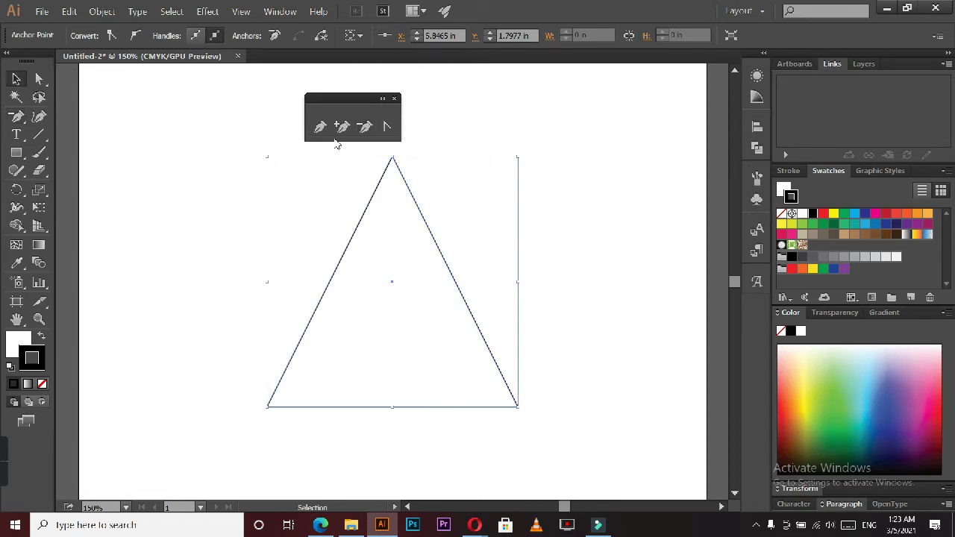
left_click(397, 98)
Duplicate the triangle, shrink the copy and move it to the page's top-left
left_click_drag(422, 217, 239, 135)
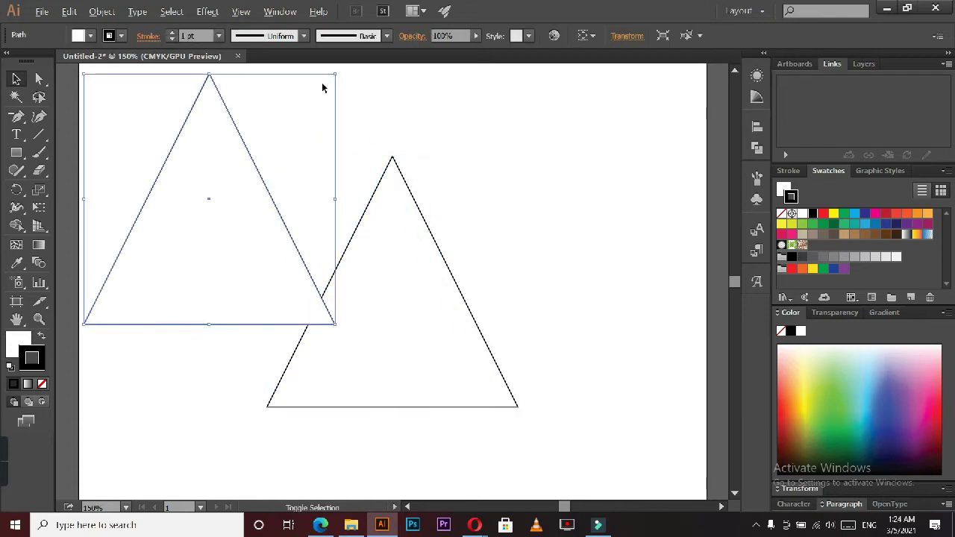
left_click_drag(333, 73, 265, 149)
left_click_drag(230, 192, 189, 152)
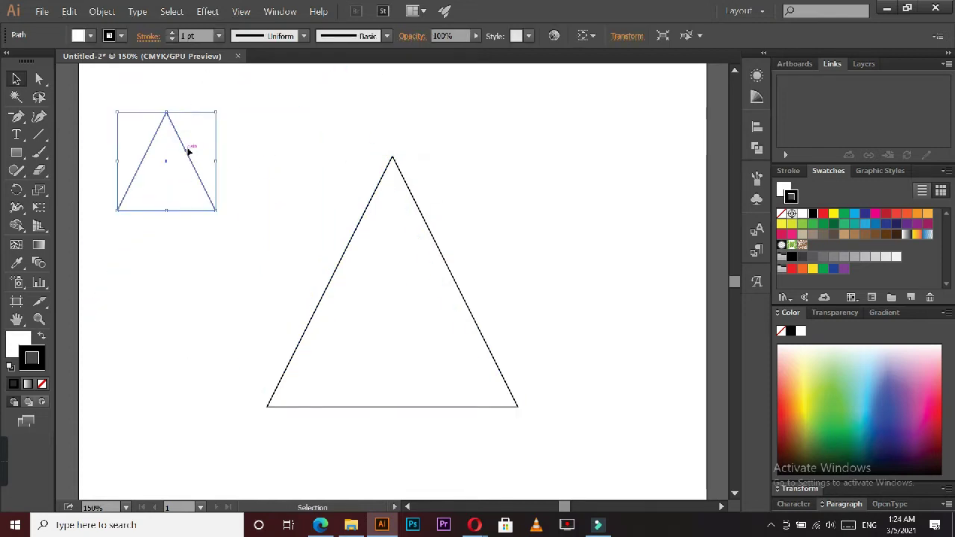
Fill the small triangle solid red, then select the large outlined triangle
left_click(822, 214)
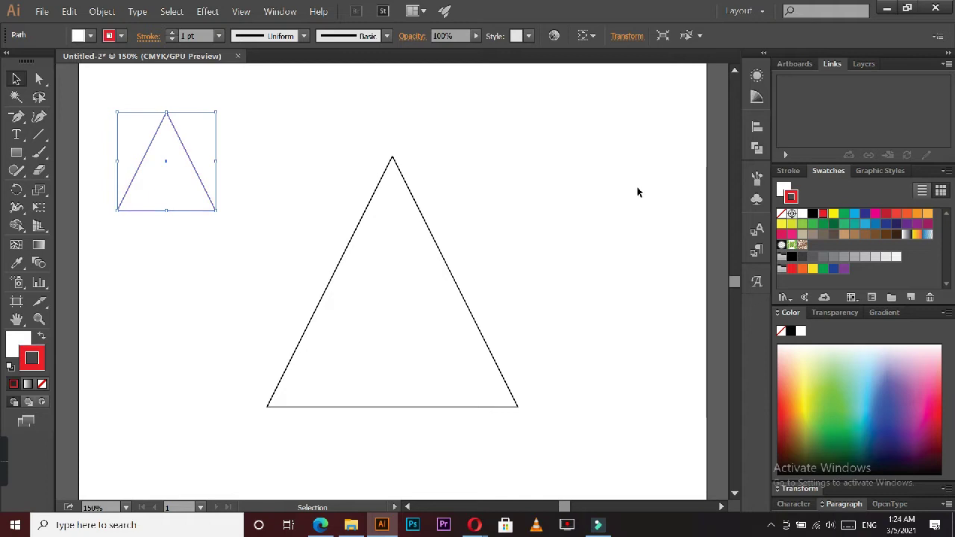
left_click(41, 337)
left_click(154, 276)
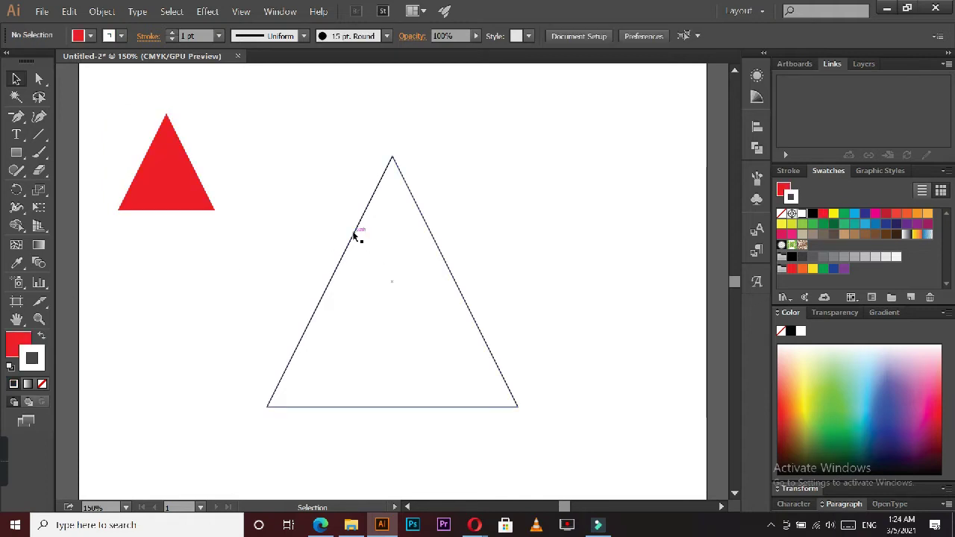
left_click(355, 235)
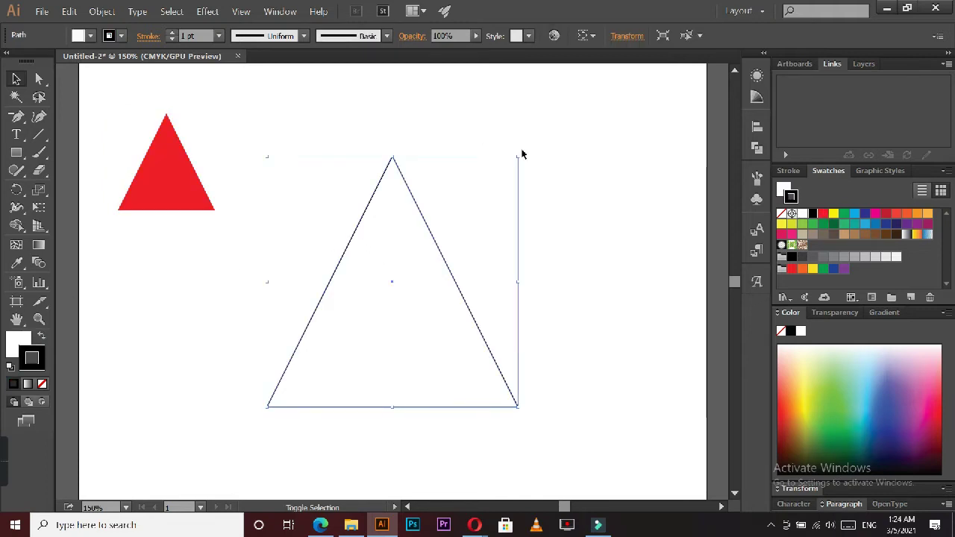
Rotate the large triangle 90° to point right and move it further right
left_click_drag(518, 155, 583, 279)
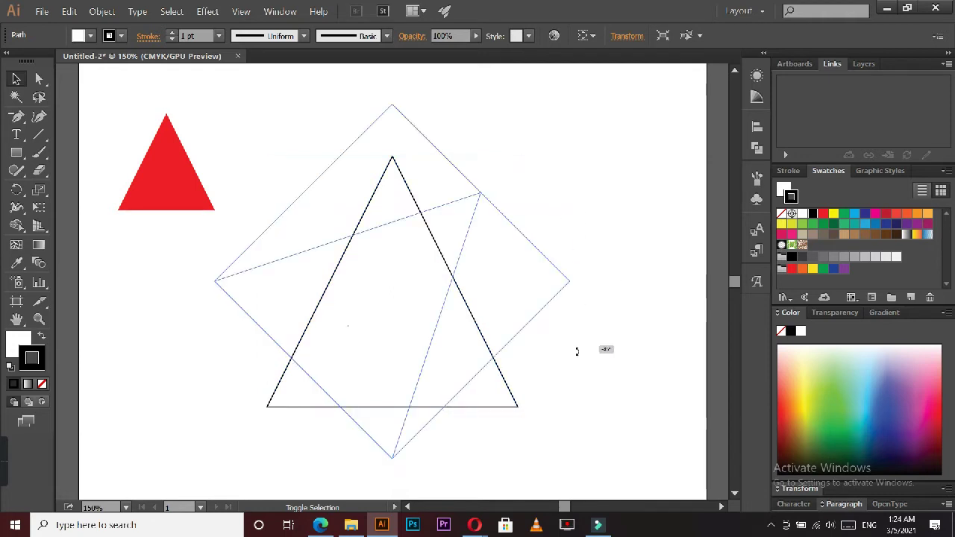
left_click_drag(578, 345, 571, 386)
left_click_drag(518, 282, 692, 297)
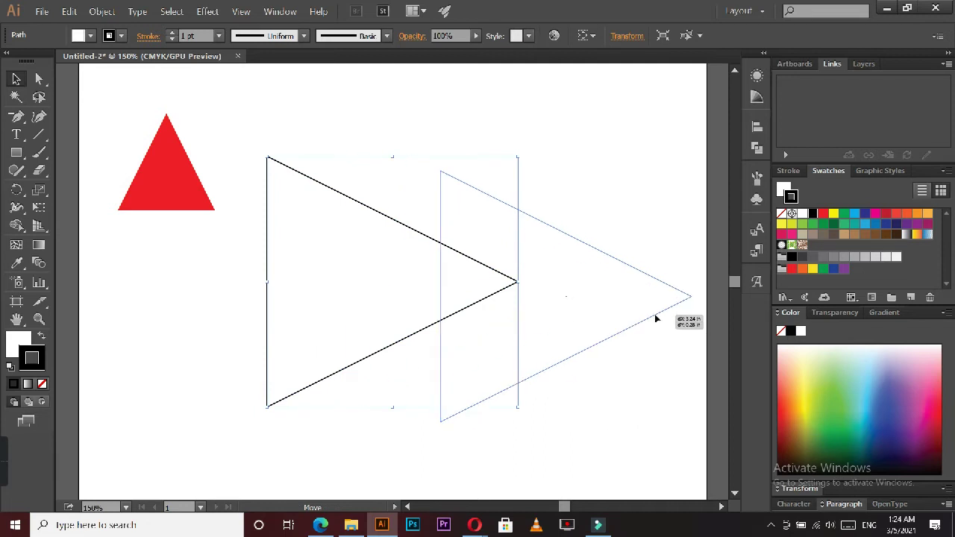
Fill the triangle crimson and place a copy just to its left
left_click(886, 213)
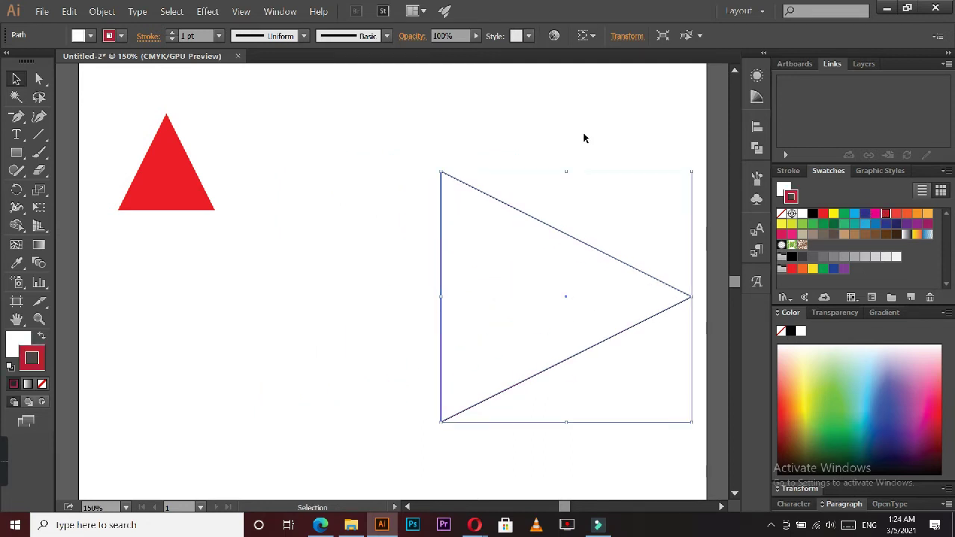
left_click(43, 337)
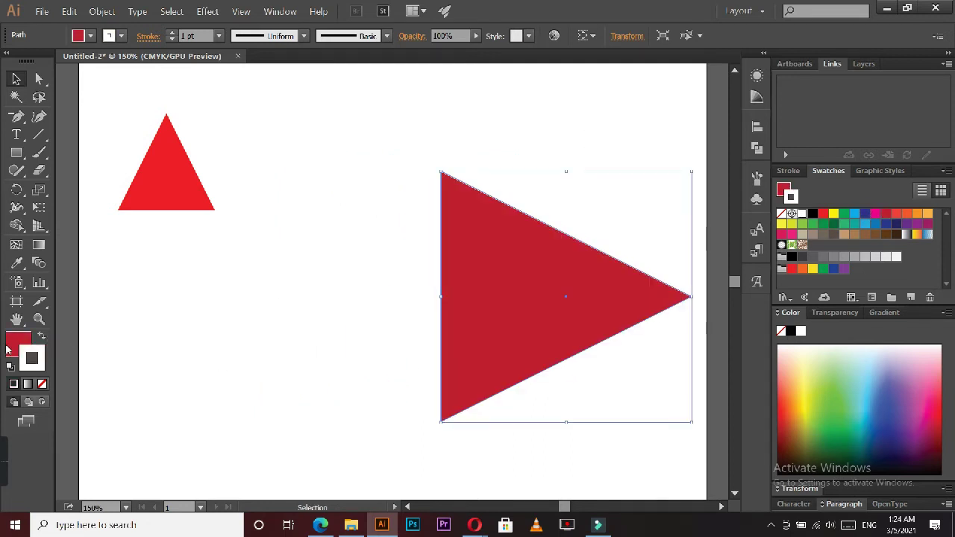
left_click(260, 308)
left_click_drag(520, 259, 374, 267)
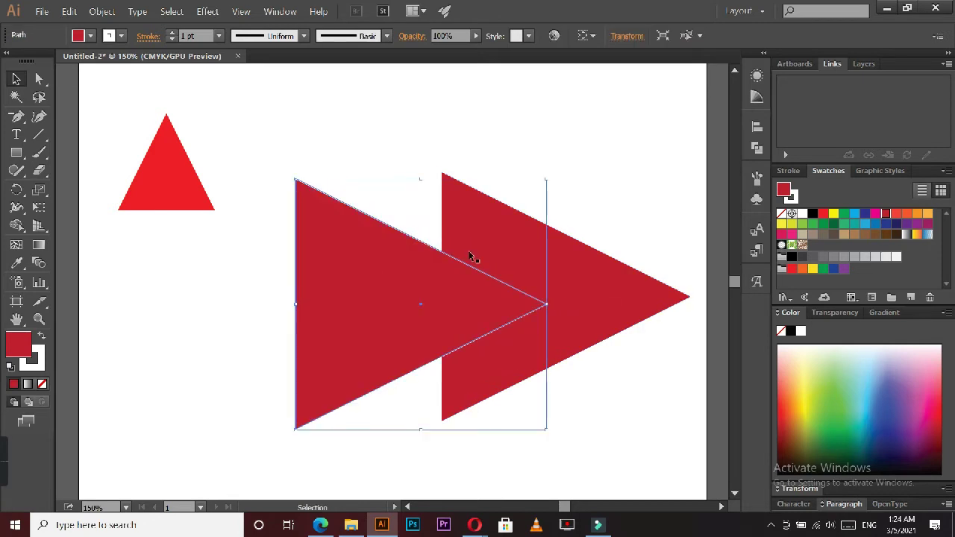
right_click(398, 298)
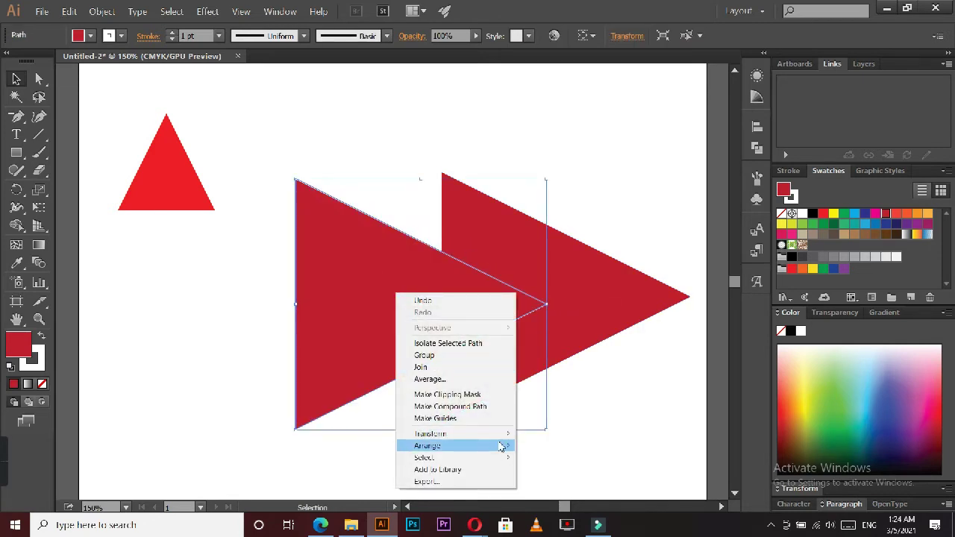
mouse_move(455, 434)
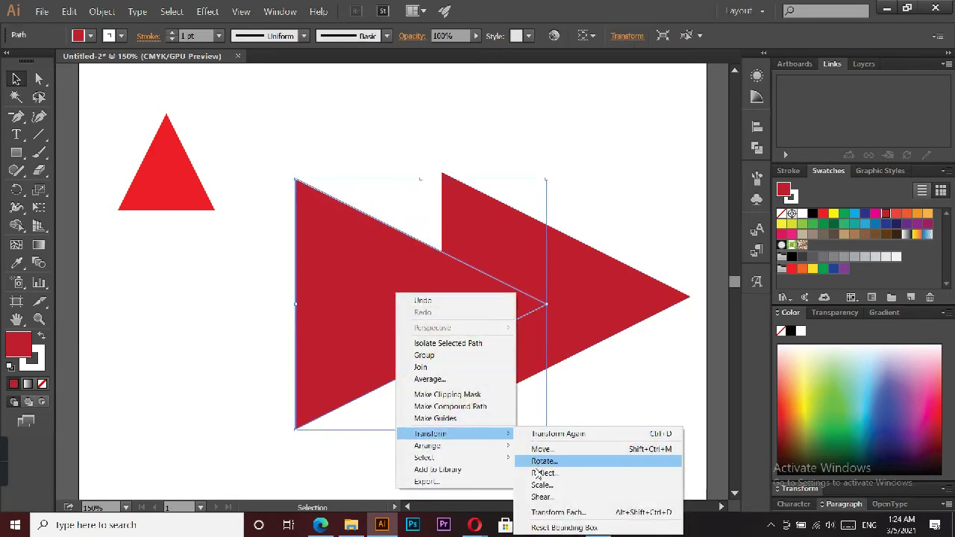
Reflect the duplicate triangle vertically so it points left
left_click(539, 472)
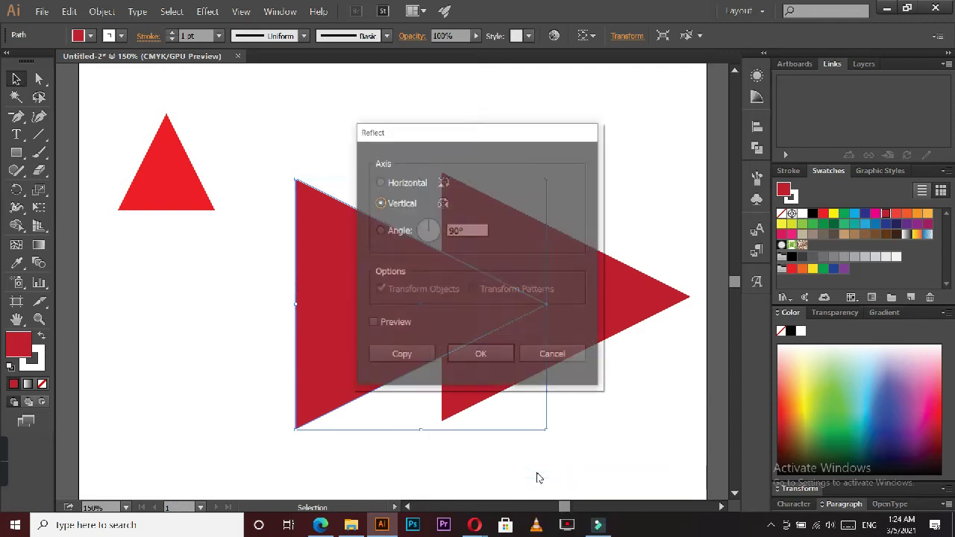
left_click(375, 322)
left_click(488, 356)
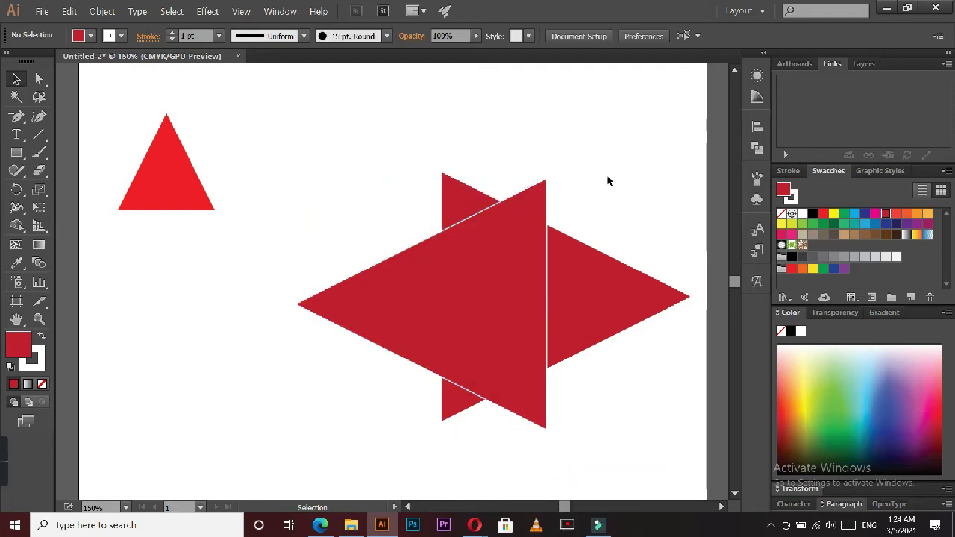
Butt the mirrored triangle against the other into a diamond and set stroke to None
left_click_drag(443, 244, 386, 242)
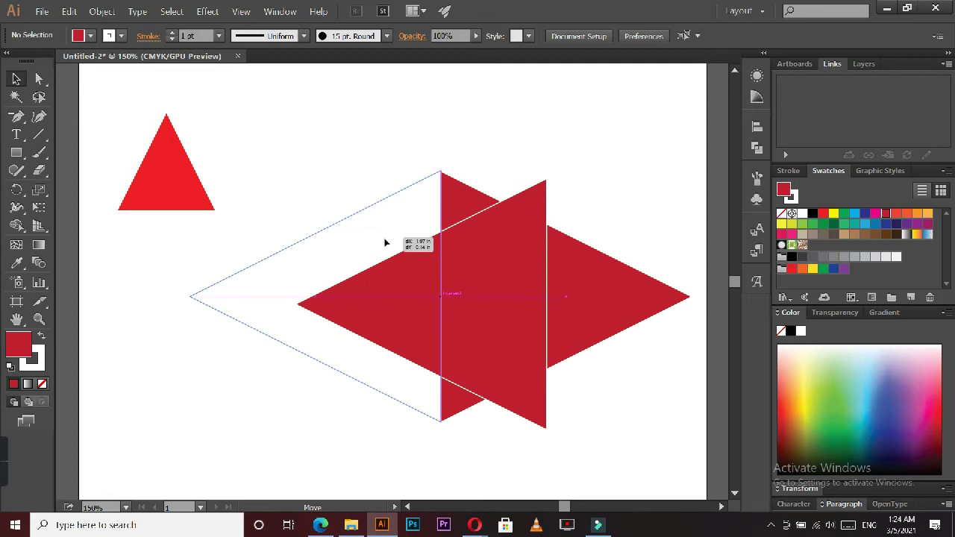
left_click_drag(386, 243, 386, 241)
left_click(433, 166)
left_click_drag(526, 300, 200, 312)
left_click(42, 384)
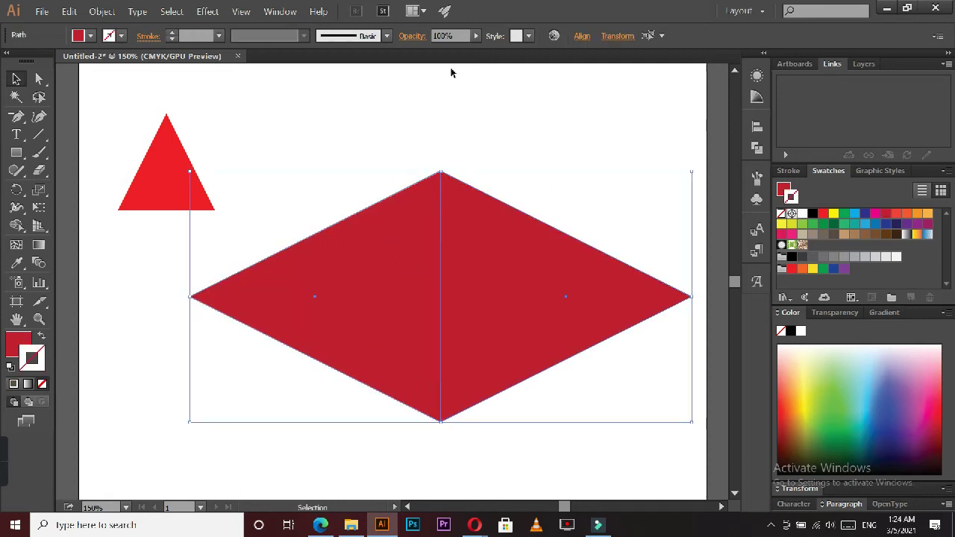
left_click(423, 168)
Align the two diamond halves with Horizontal Align Center
key("ctrl+plus")
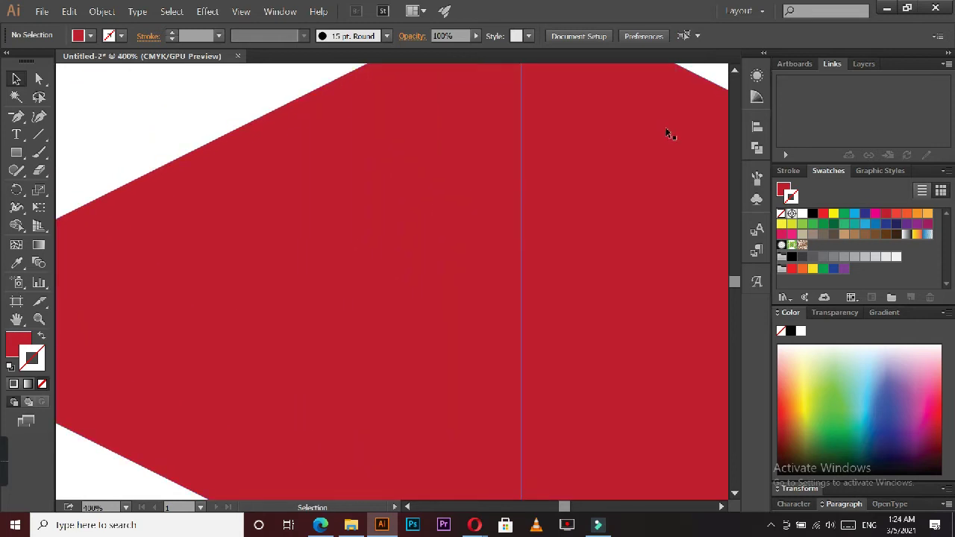
scroll(731, 84, "up", 4)
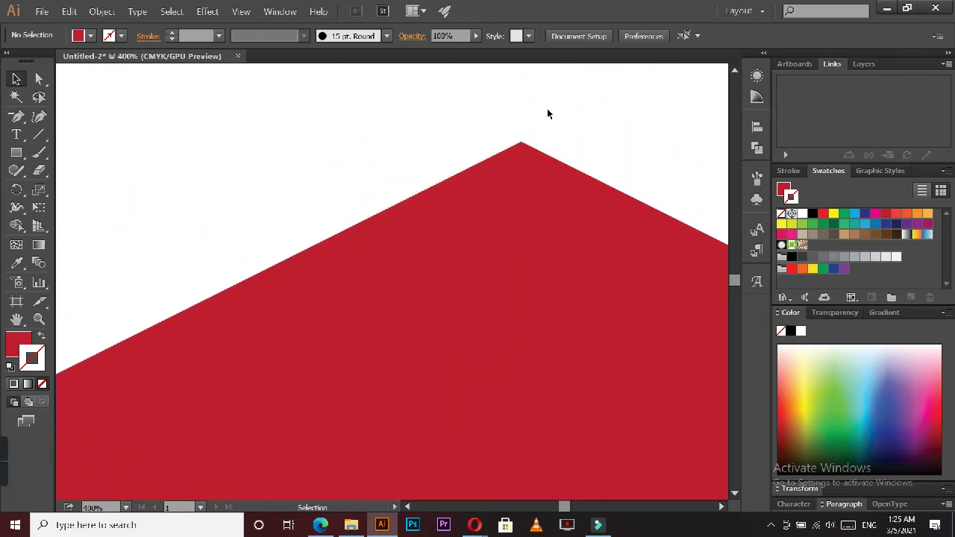
right_click(548, 114)
left_click(515, 165)
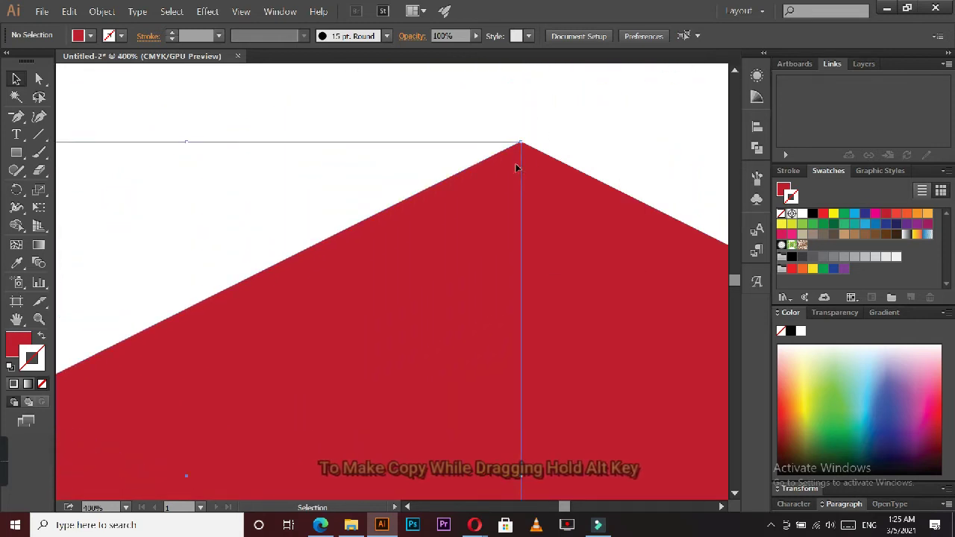
left_click(581, 36)
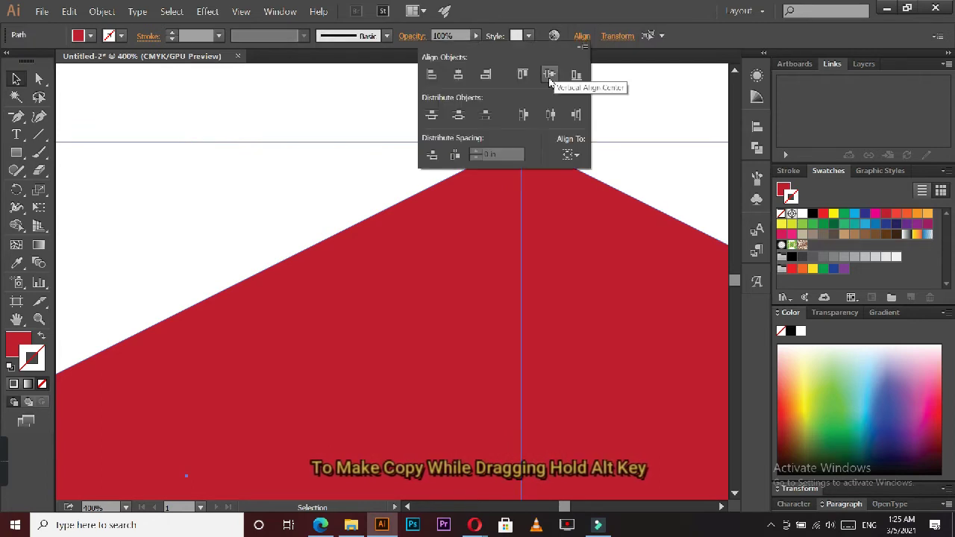
left_click(549, 75)
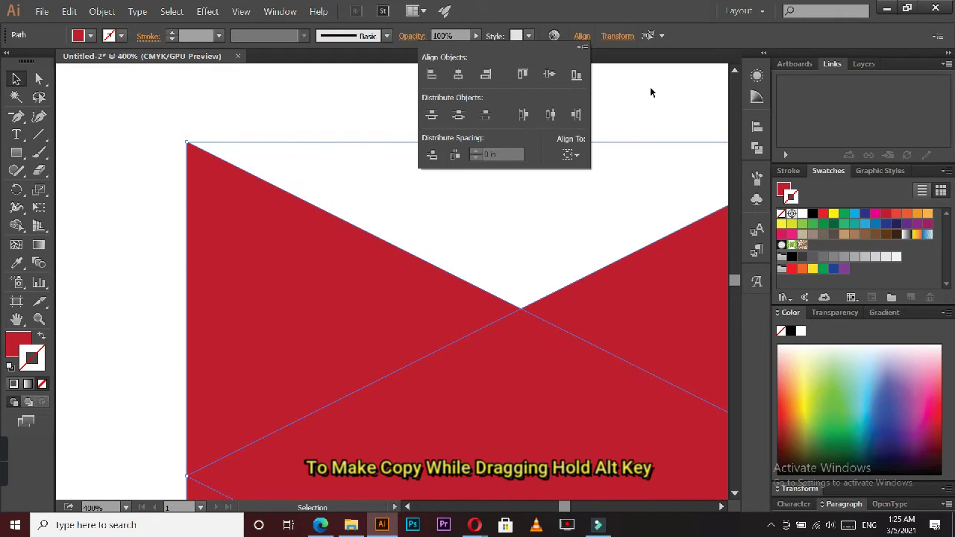
Zoom in to inspect the shared apex point, then zoom out to the whole artboard
key("a")
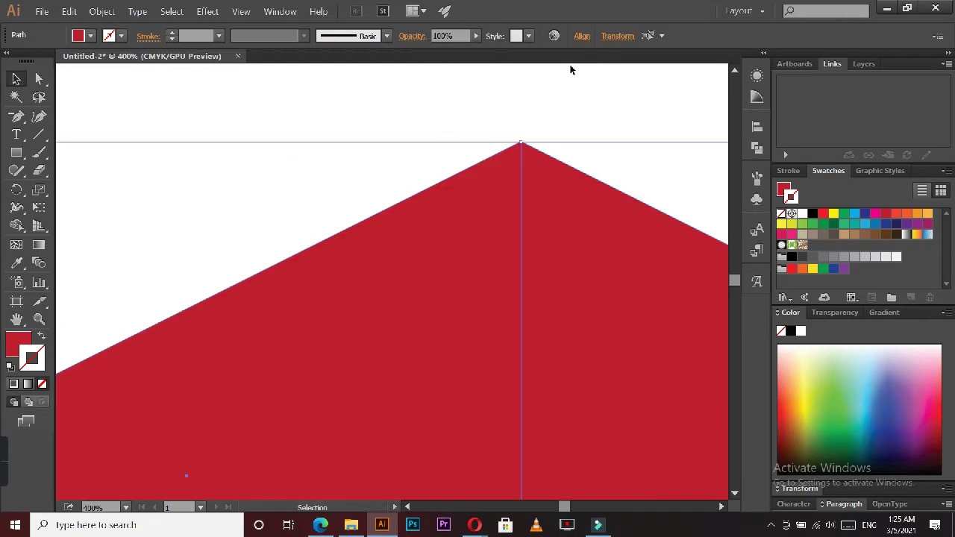
left_click(582, 36)
left_click(562, 122)
key("a")
key("ctrl+plus")
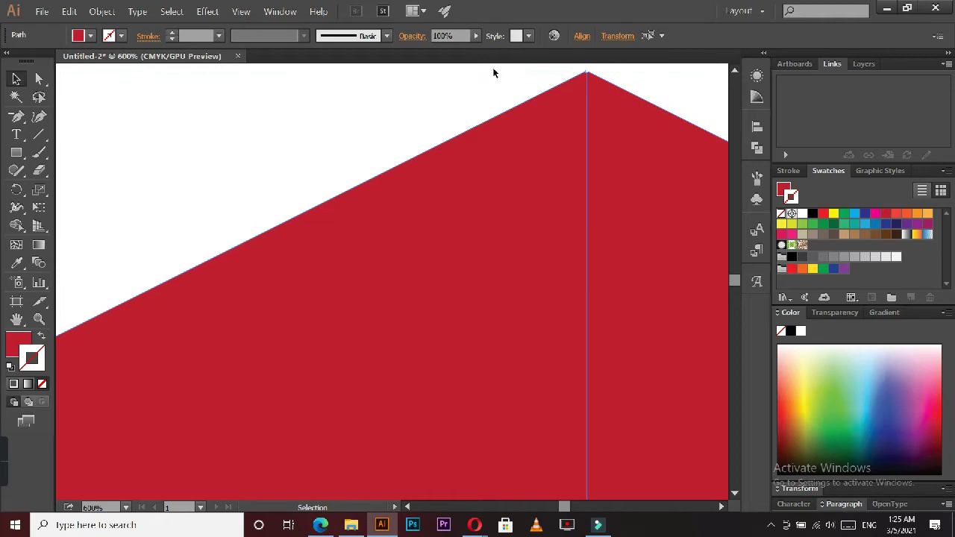
left_click(493, 73)
left_click(584, 101)
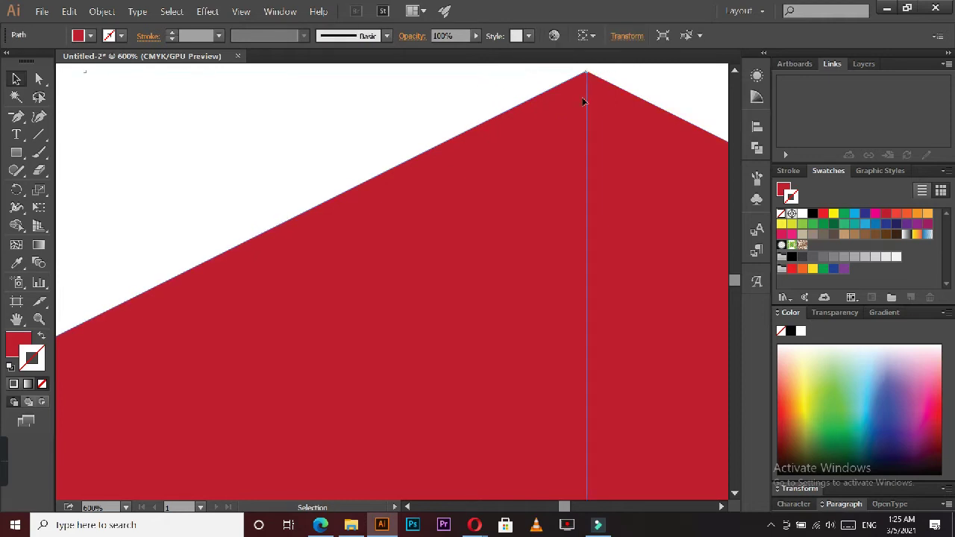
left_click(667, 69)
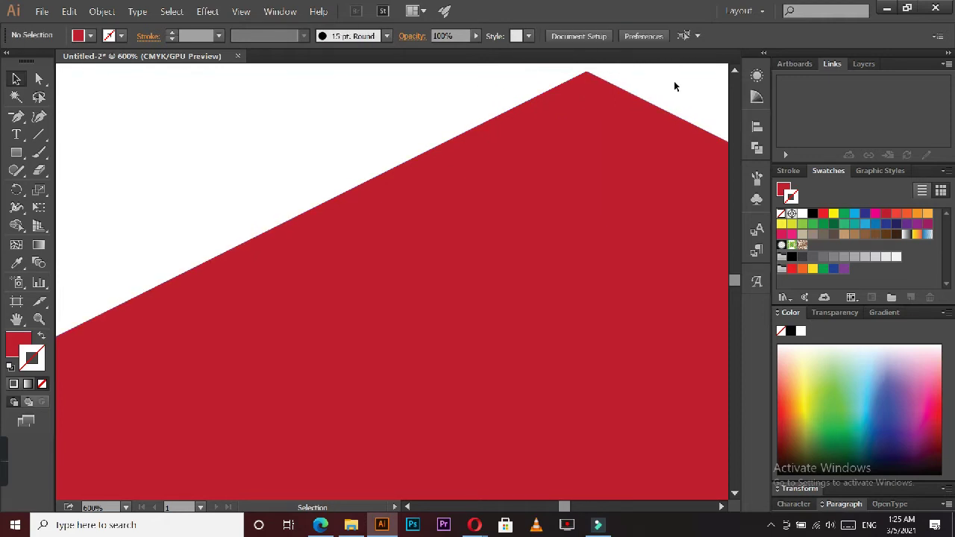
key("ctrl+1")
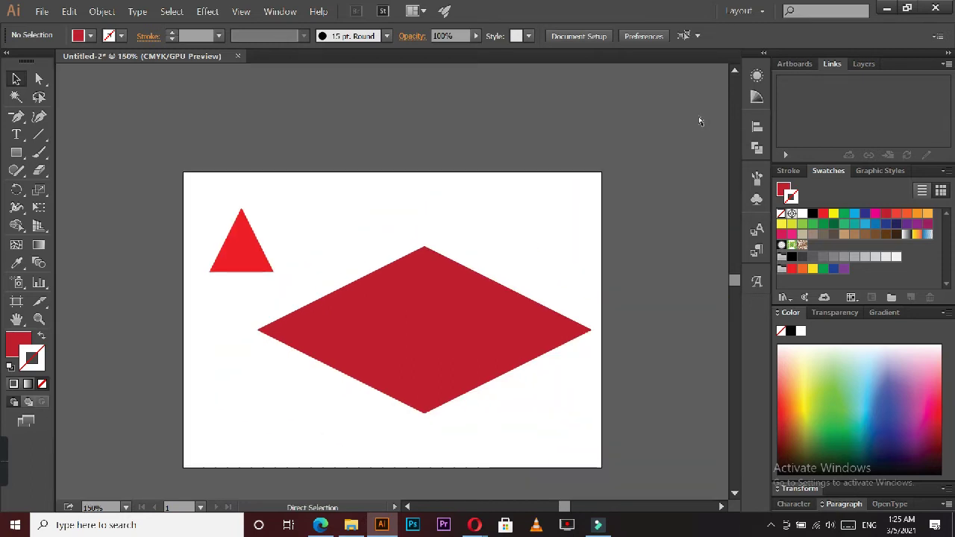
Narrow the diamond evenly from its sides and scale it down slightly
right_click(504, 304)
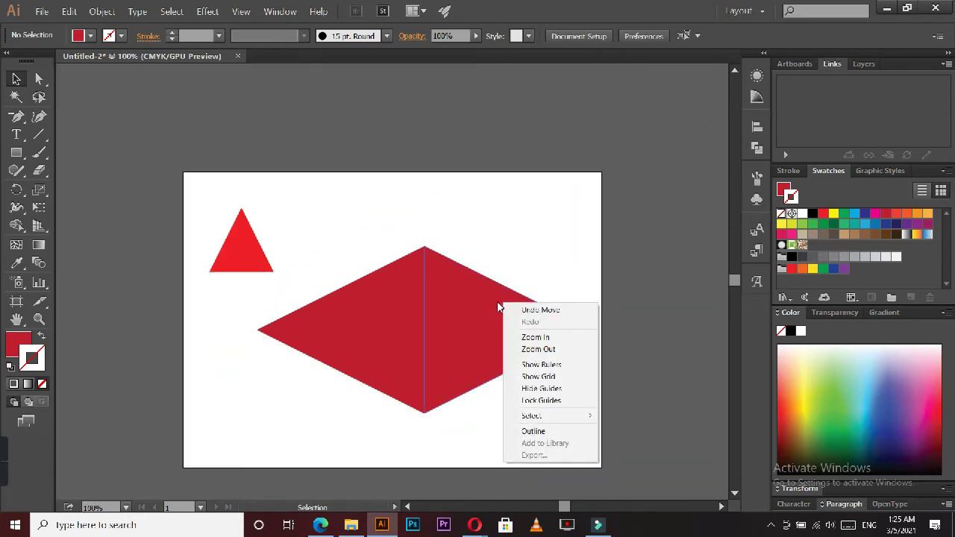
left_click(473, 301)
left_click(377, 315, "shift")
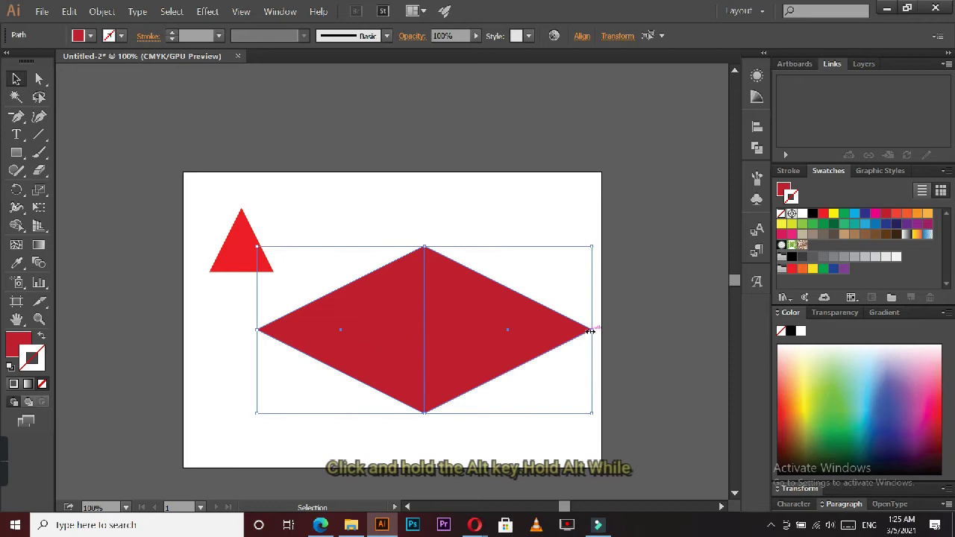
left_click_drag(591, 330, 526, 329)
left_click(336, 266)
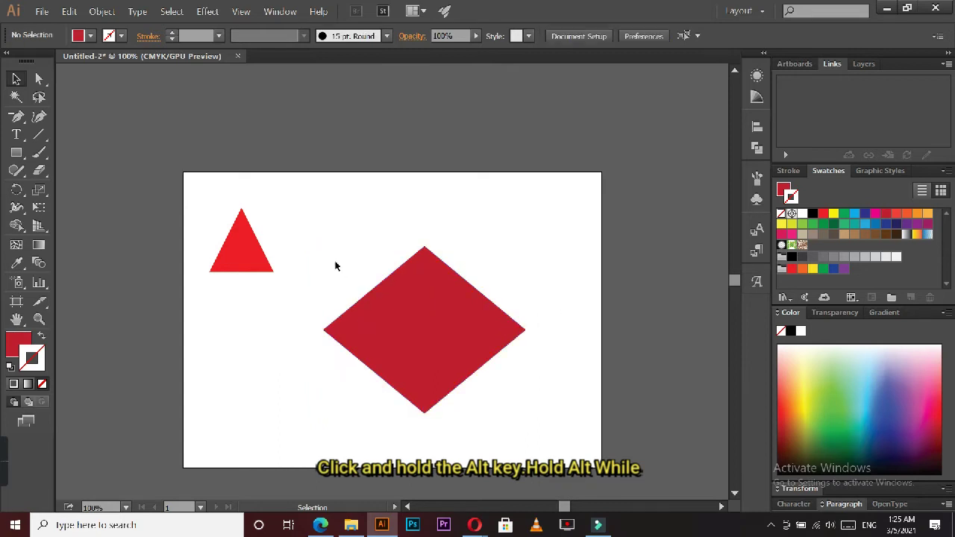
mouse_move(433, 322)
left_mouse_down()
mouse_move(437, 355)
mouse_move(422, 359)
left_mouse_up()
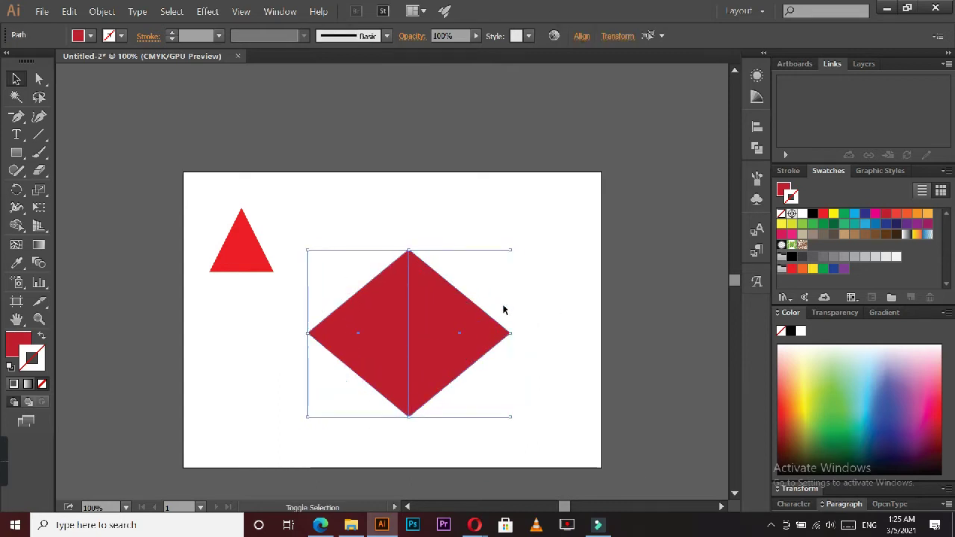
left_click_drag(511, 252, 498, 261)
left_click(540, 321)
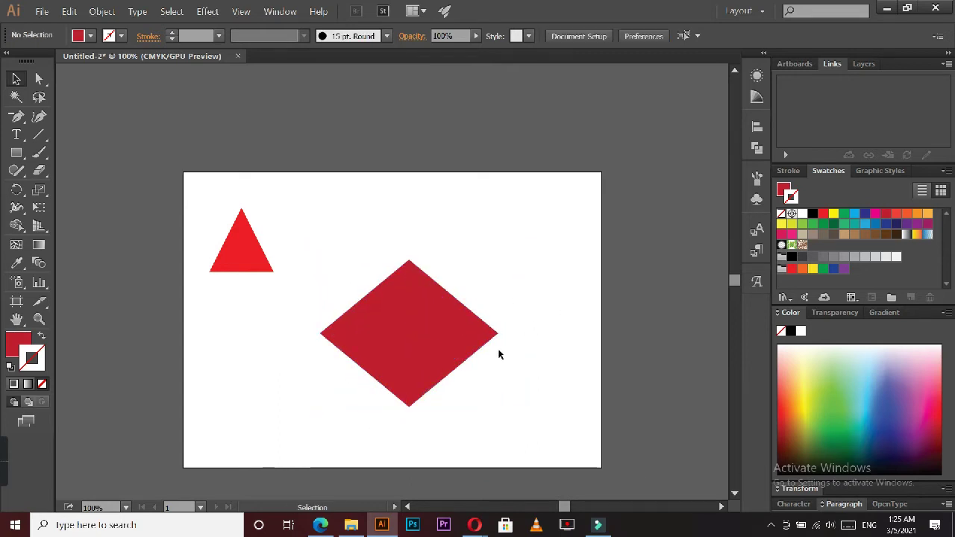
key("ctrl+plus")
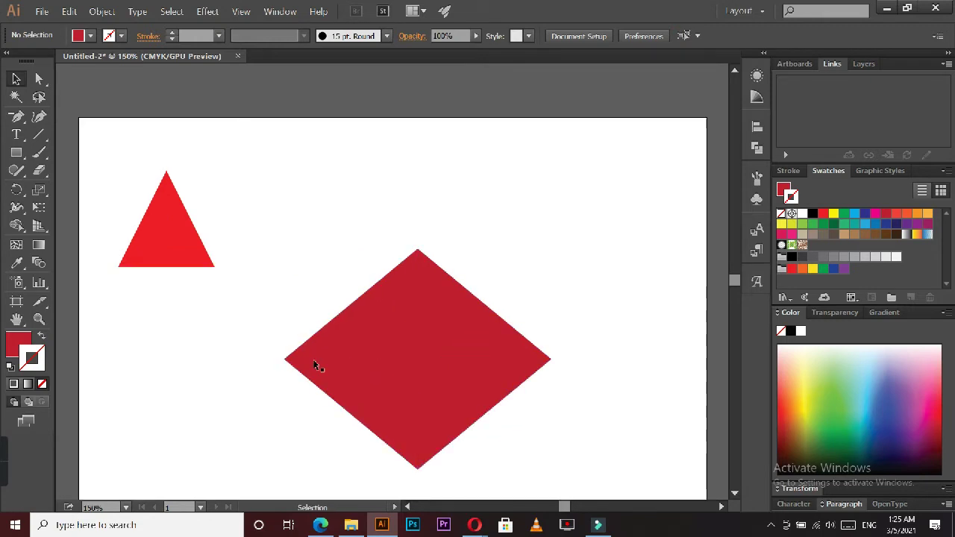
Fill the diamond a lighter red with no outline and move the small triangle above it
left_click(480, 329, "shift")
left_click(895, 216)
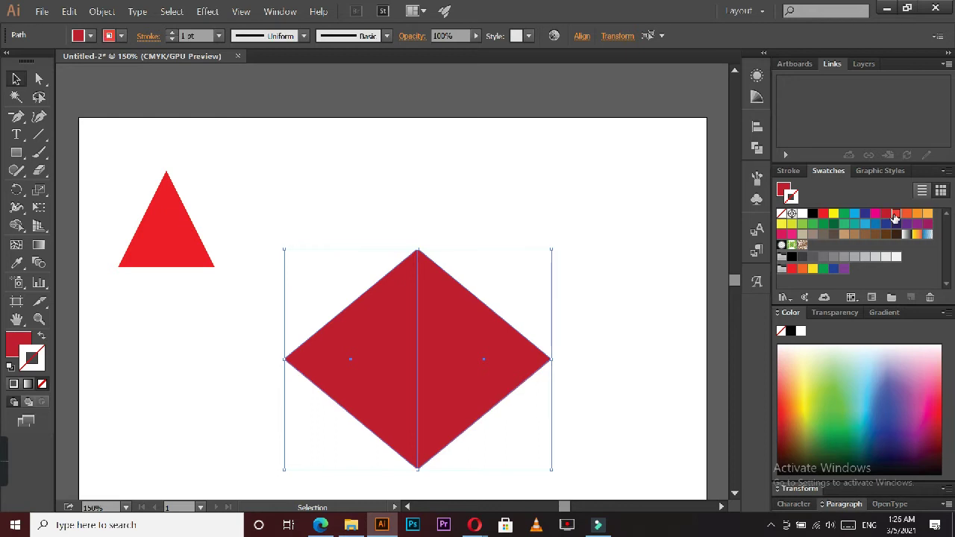
left_click(39, 337)
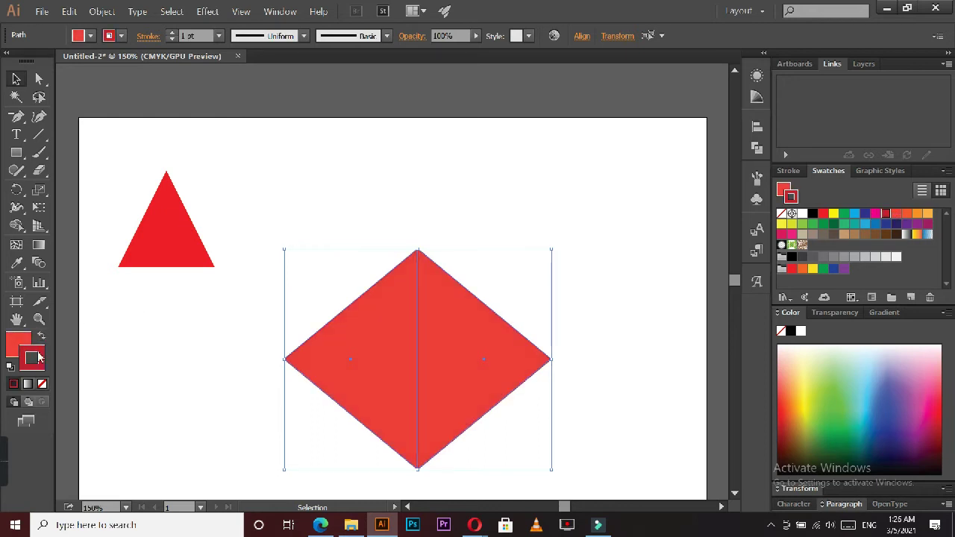
left_click(43, 384)
key("XF86AudioLowerVolume")
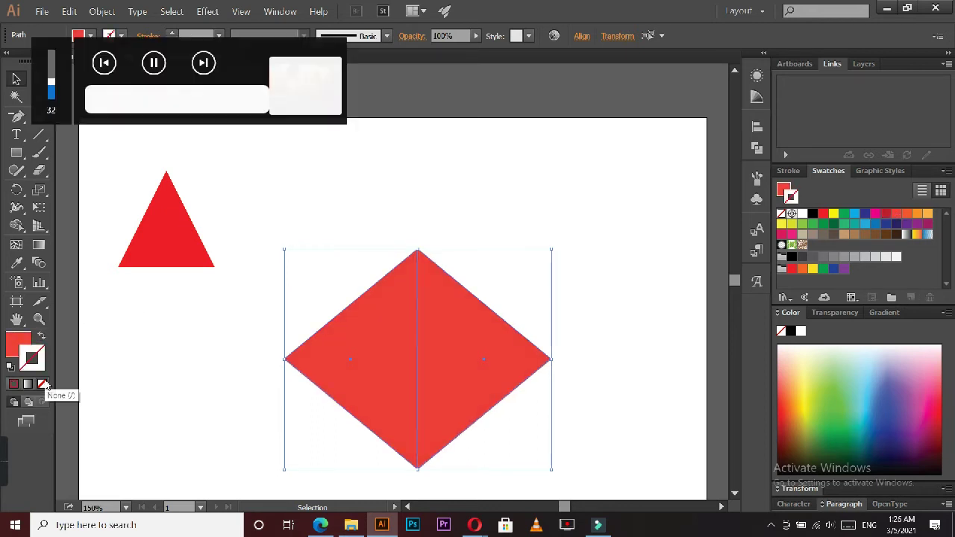
left_click(358, 207)
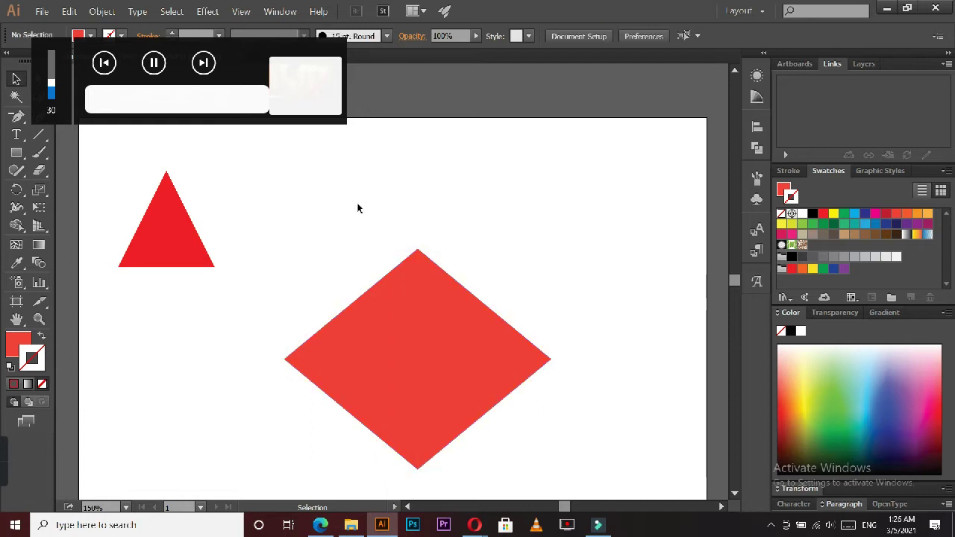
mouse_move(189, 250)
left_mouse_down()
mouse_move(244, 259)
mouse_move(362, 238)
left_mouse_up()
left_click(393, 144)
Rotate, enlarge and place the triangle on the diamond's upper-left edge as an ear
key("ctrl+z")
left_click_drag(394, 154, 354, 125)
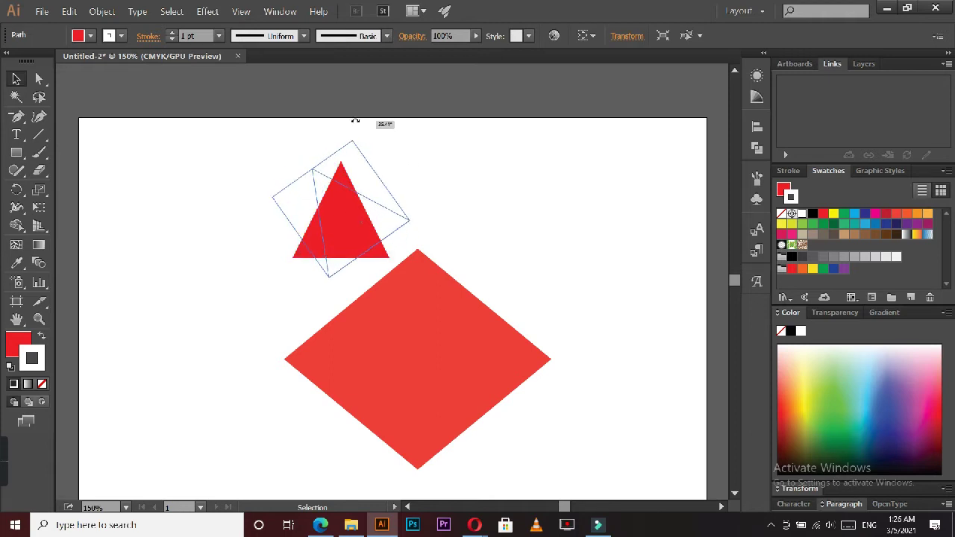
left_click_drag(359, 198, 369, 228)
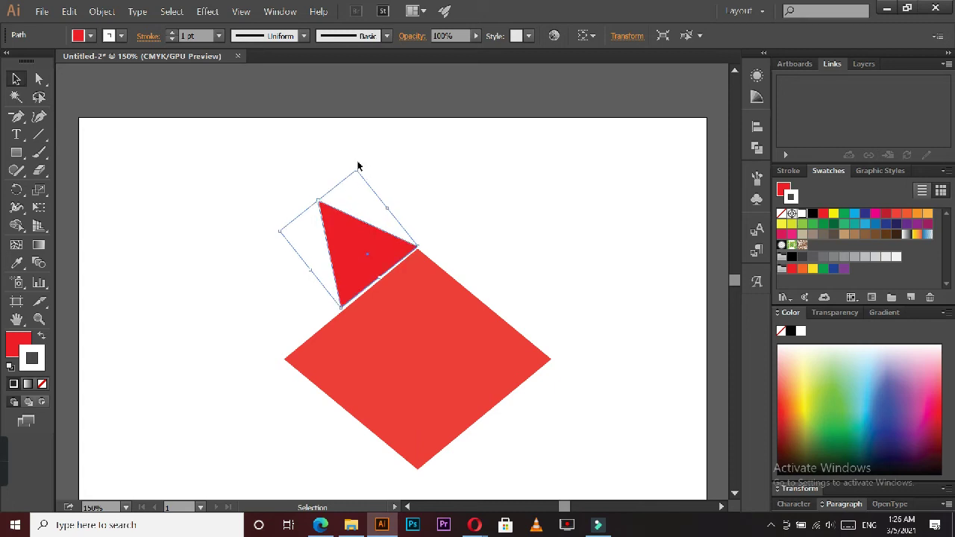
left_click_drag(355, 239, 342, 248)
left_click_drag(342, 179, 350, 122)
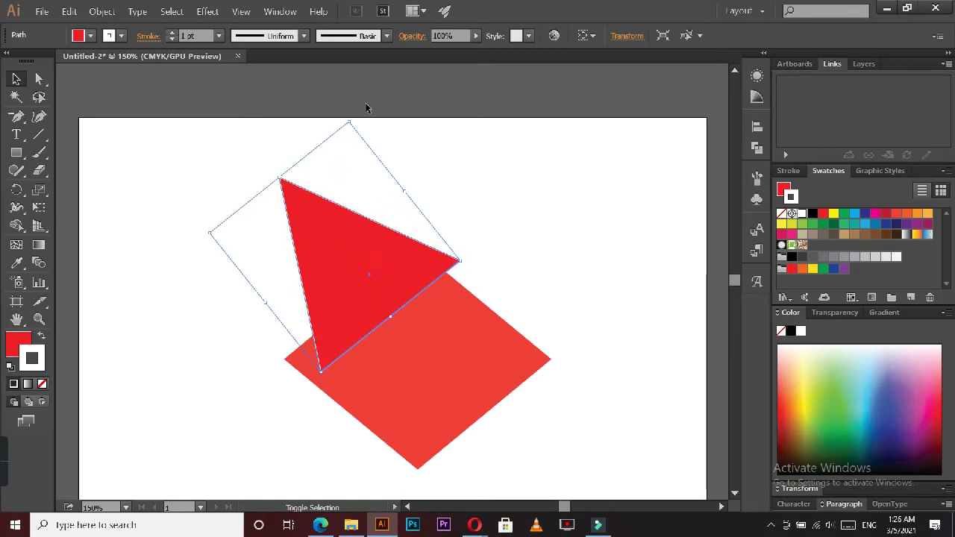
left_click_drag(367, 237, 326, 221)
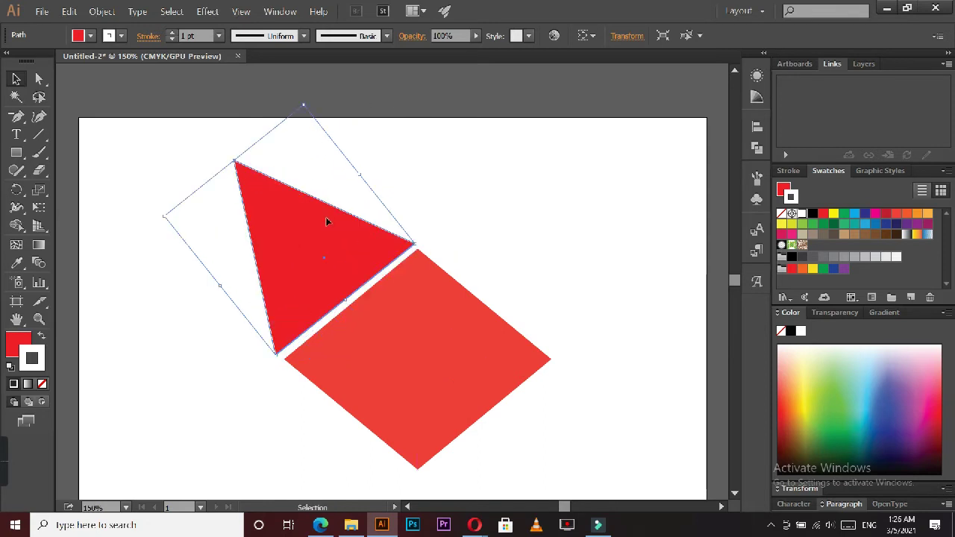
left_click(173, 371)
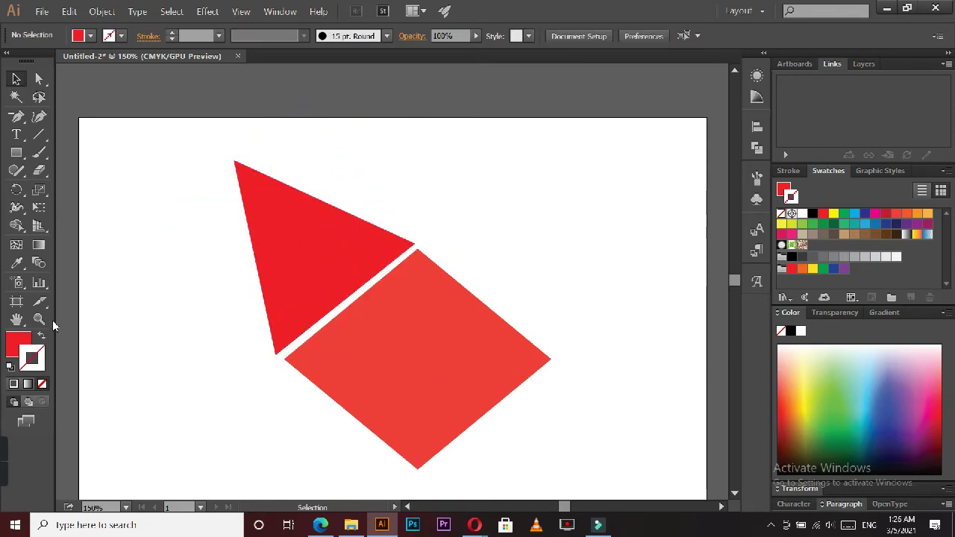
Shrink the left ear slightly and nudge it into position with the arrow keys
left_click(347, 216)
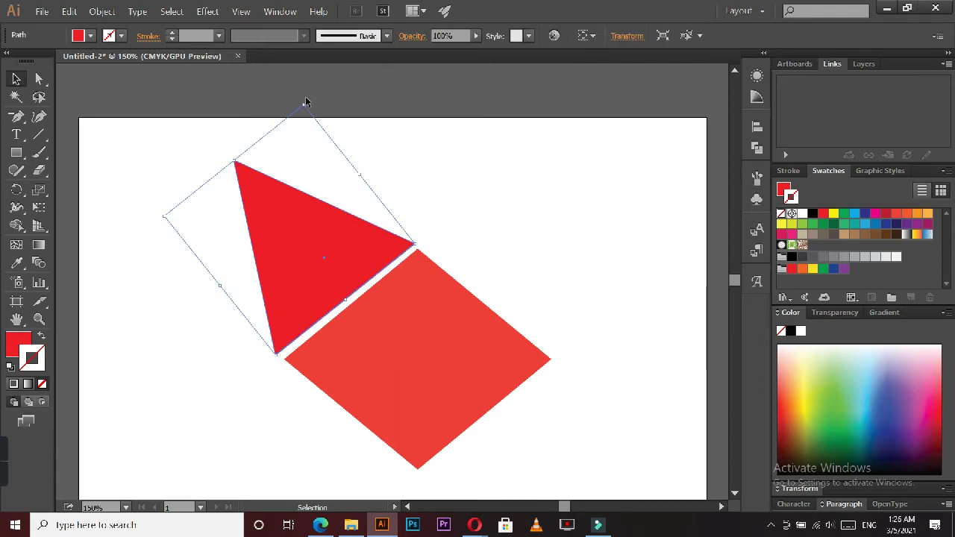
left_click_drag(304, 105, 301, 123)
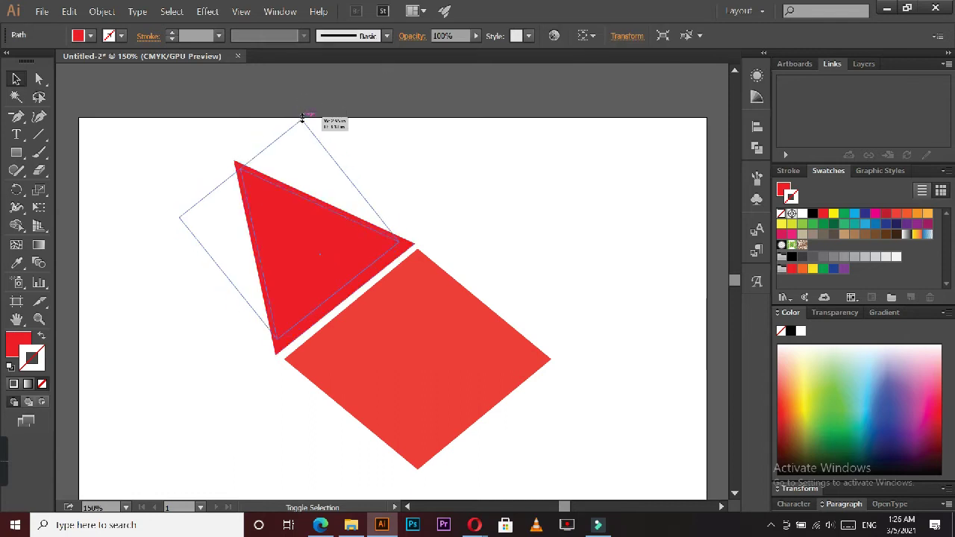
key("Down")
key("Right")
key("Down")
key("Right")
key("Up")
key("Down")
key("Down")
key("Left")
Duplicate the ear, reflect it vertically and place it on the diamond's upper-right edge
left_click(469, 182)
left_click_drag(346, 236, 500, 250)
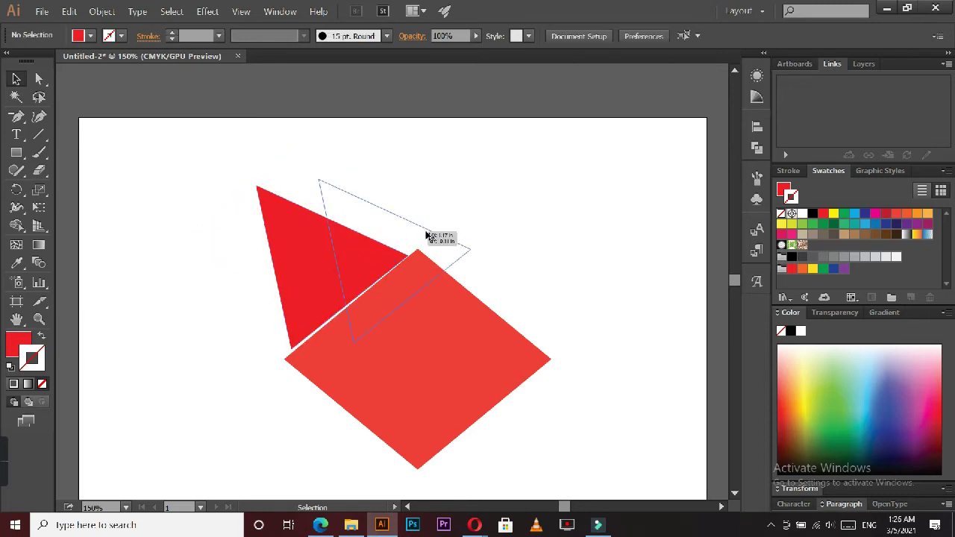
right_click(466, 263)
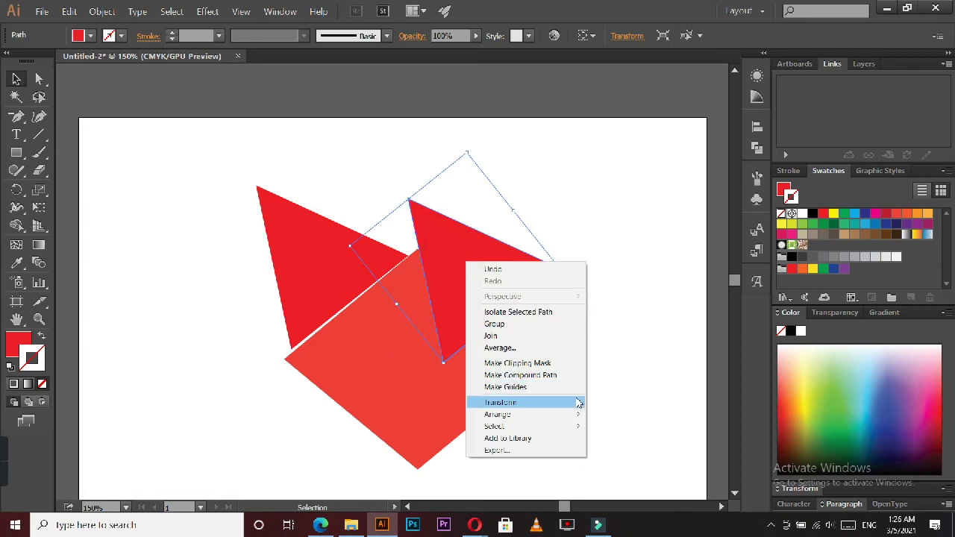
mouse_move(515, 402)
left_click(624, 444)
left_click(485, 353)
left_click_drag(497, 251, 530, 273)
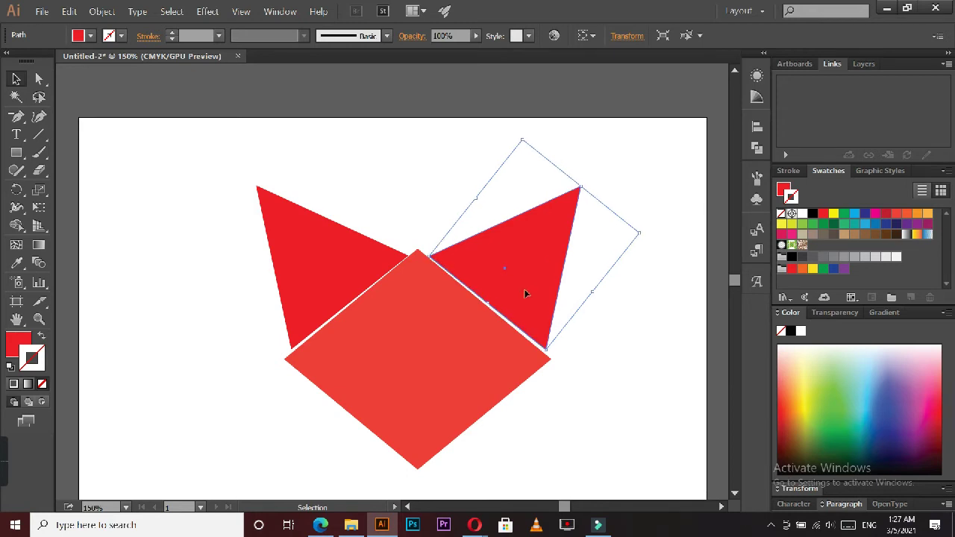
left_click(650, 320)
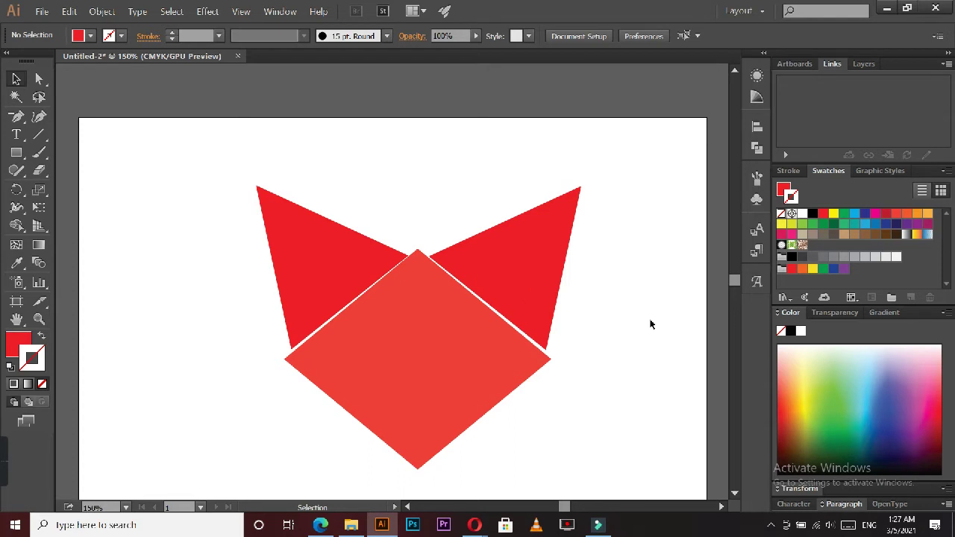
key("ctrl+minus")
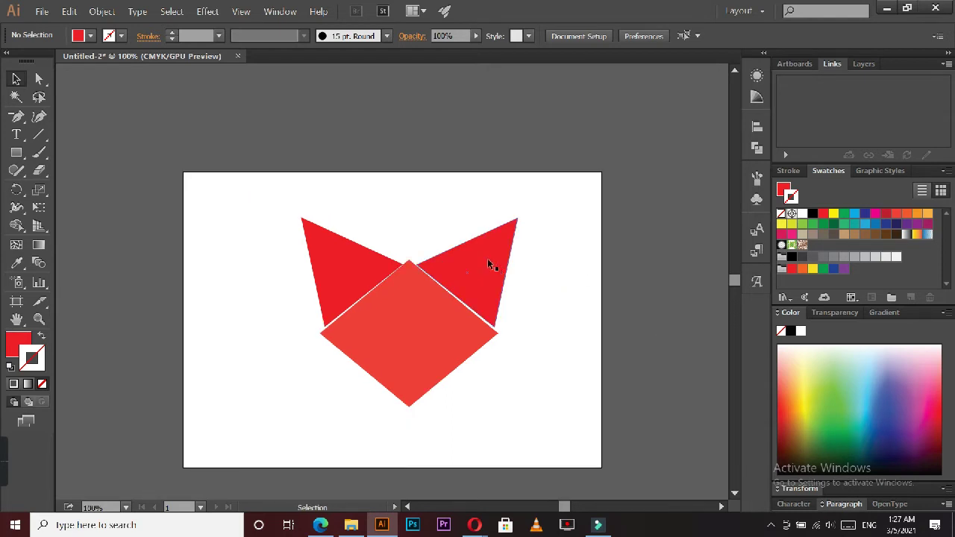
Give both ear triangles a darker crimson fill than the face
left_click(490, 262)
left_click(367, 289, "shift")
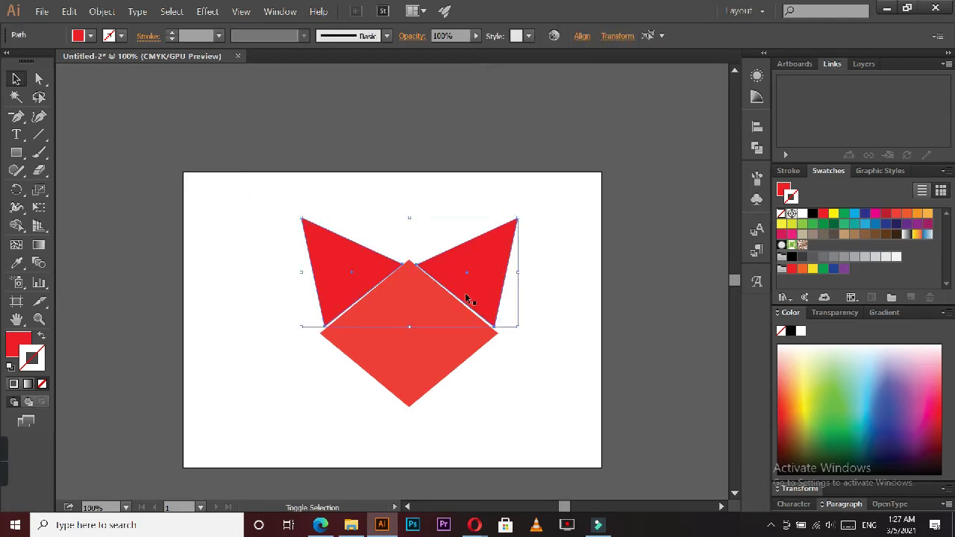
left_click(822, 214)
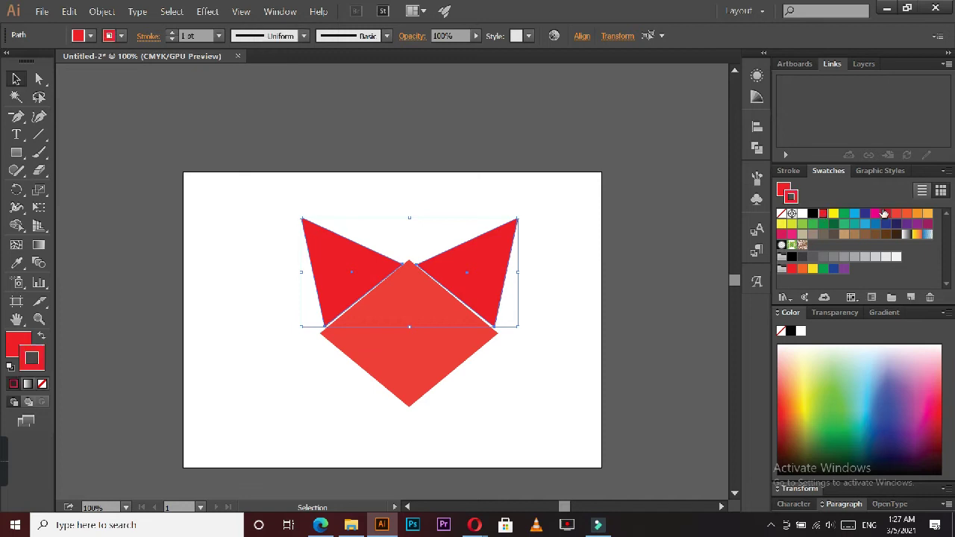
left_click(646, 212)
left_click_drag(280, 280, 332, 268)
left_click(42, 340)
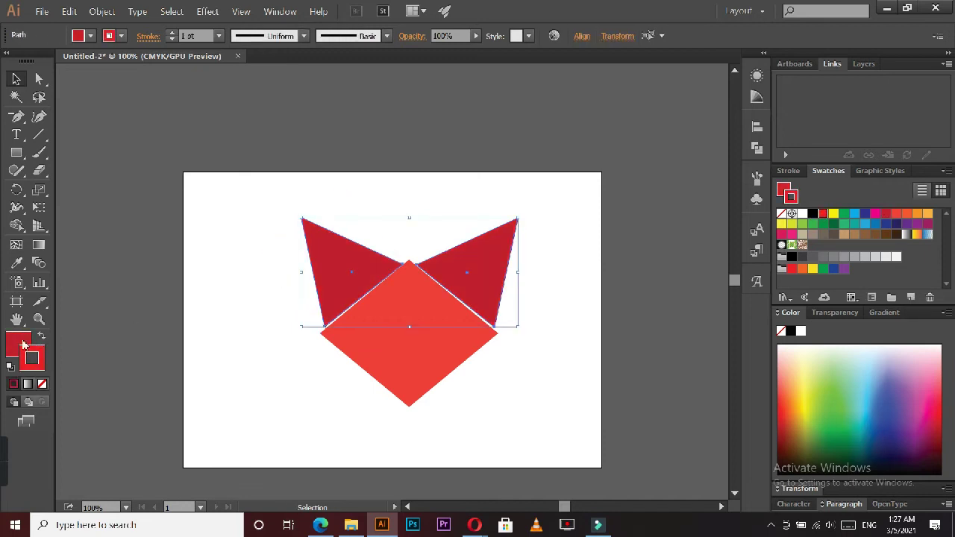
left_click(266, 349)
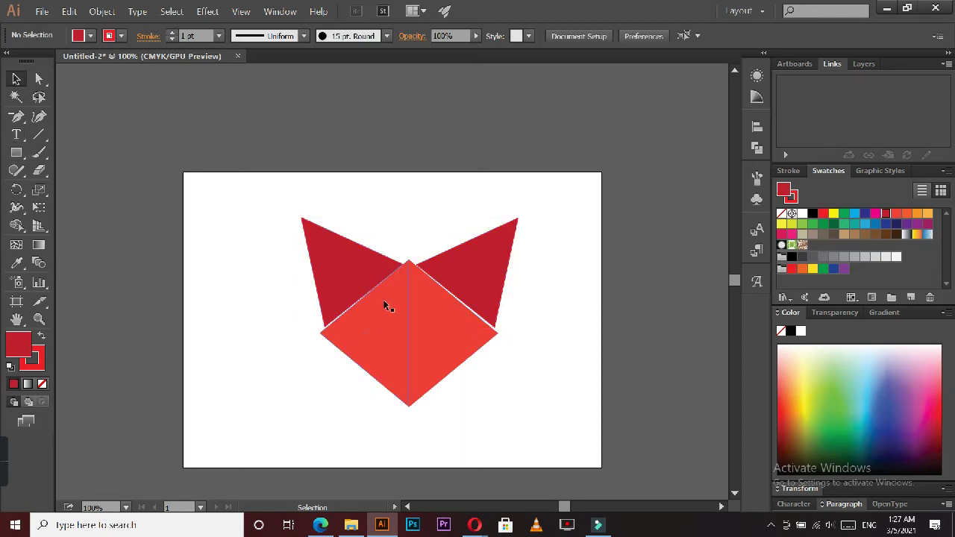
Try a rotated duplicate of the left ear, then delete it
left_click_drag(343, 270, 269, 274)
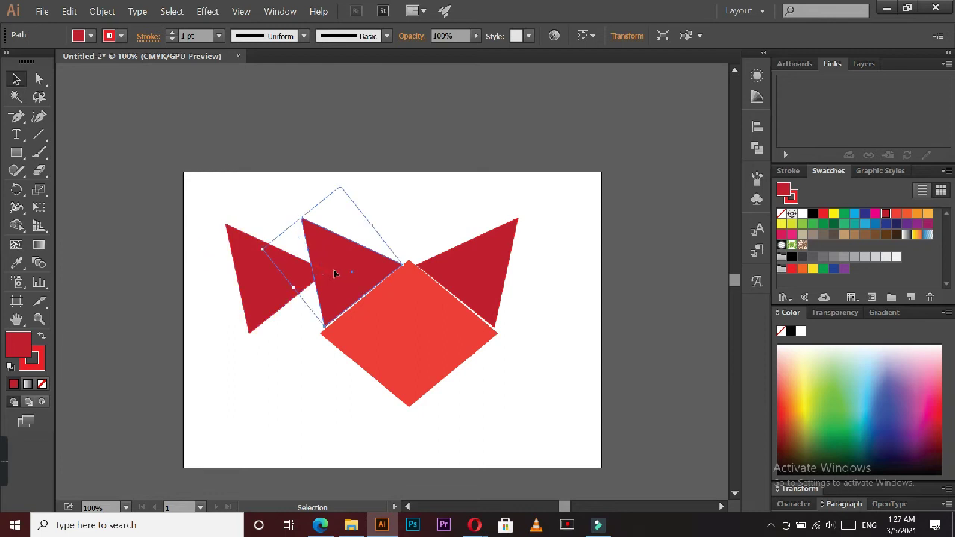
mouse_move(336, 277)
left_mouse_down()
mouse_move(206, 222)
mouse_move(218, 223)
left_mouse_up()
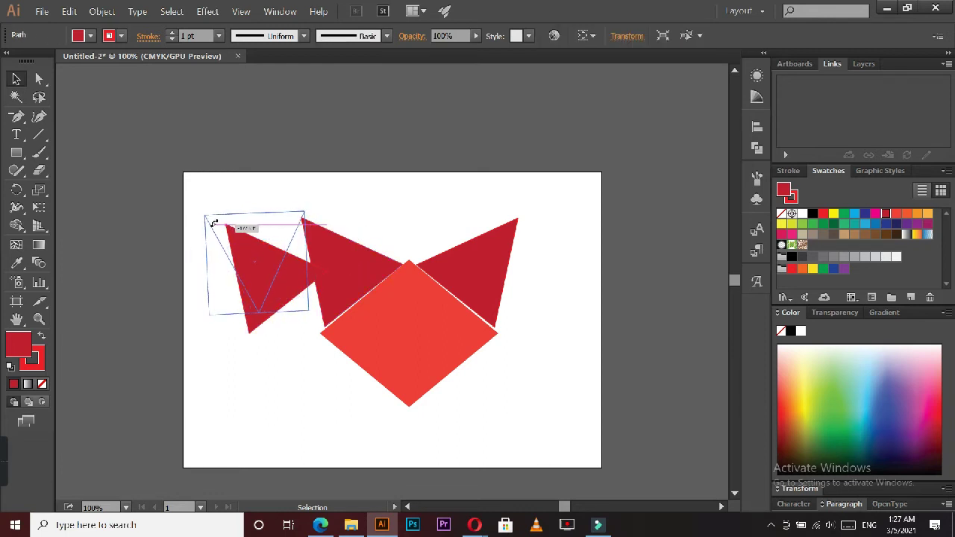
left_click_drag(218, 223, 241, 234)
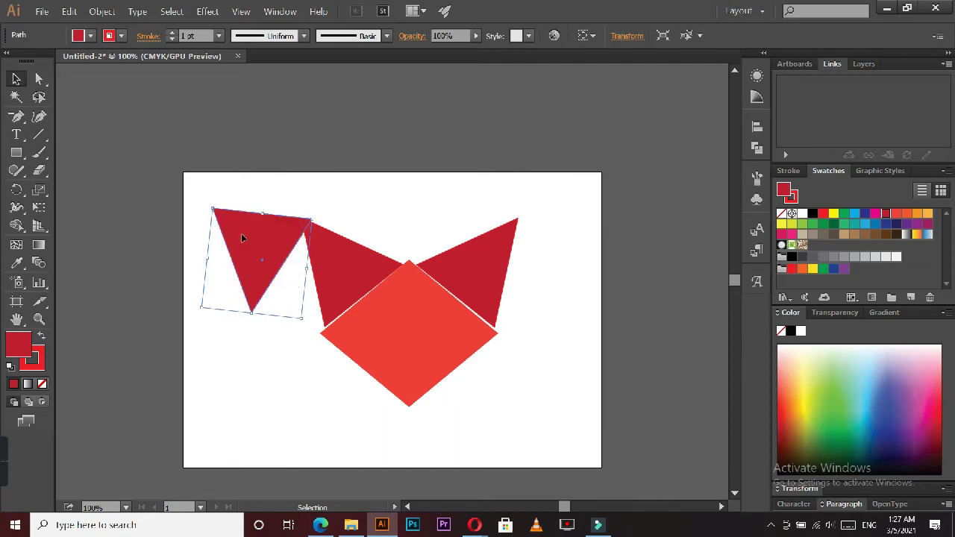
key("a")
key("Delete")
key("v")
left_click(378, 283)
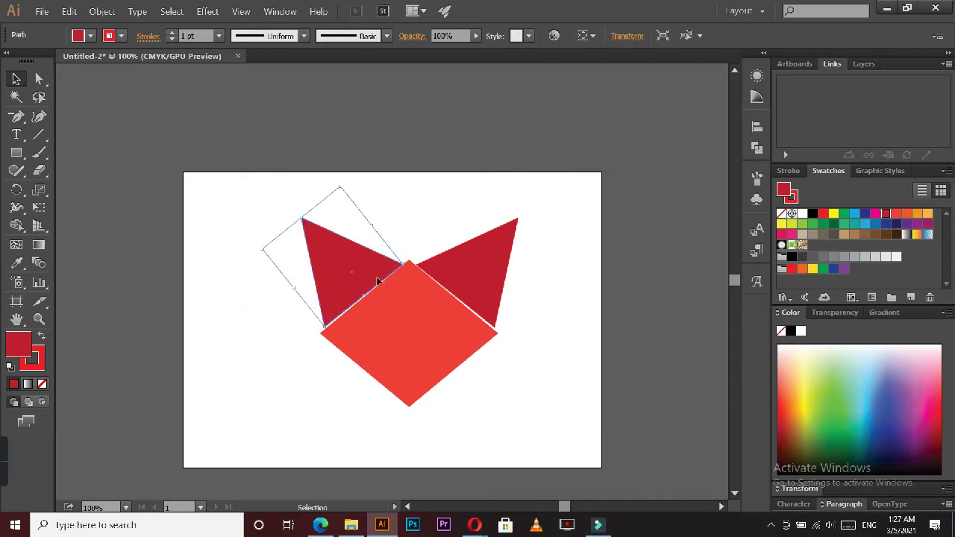
left_click(191, 241)
Draw a small square and make it a triangle with a top-middle anchor and deleted corners
key("m")
left_click_drag(245, 276, 291, 321)
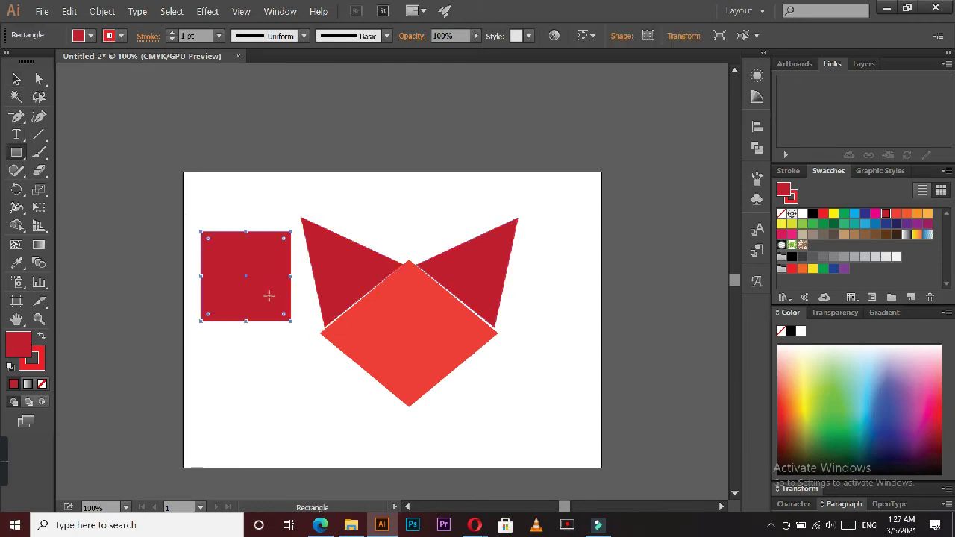
left_click(17, 116)
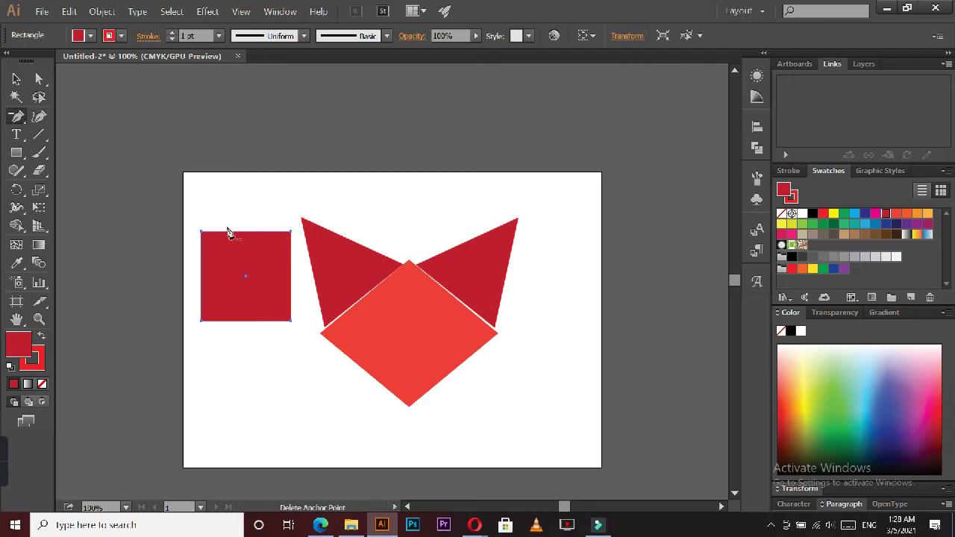
left_click_drag(22, 118, 82, 132)
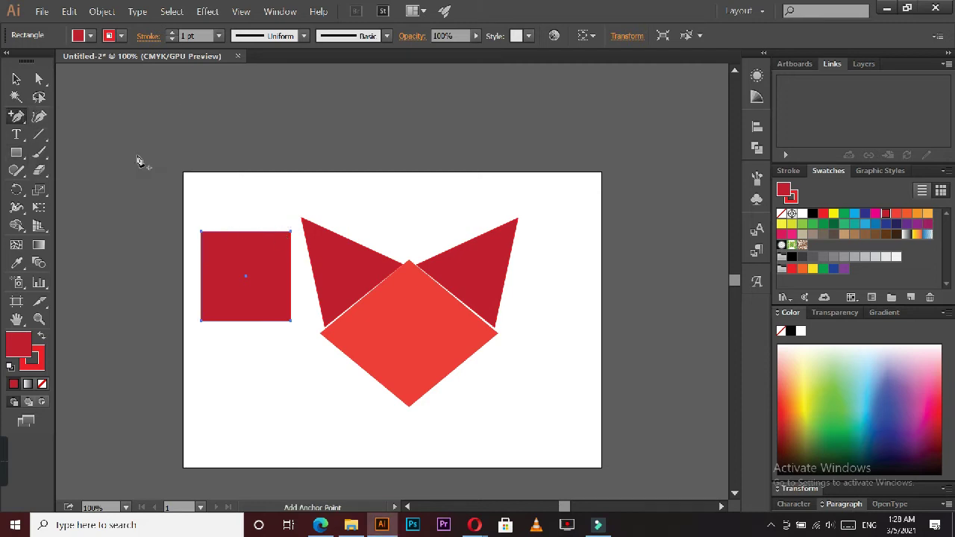
left_click(247, 232)
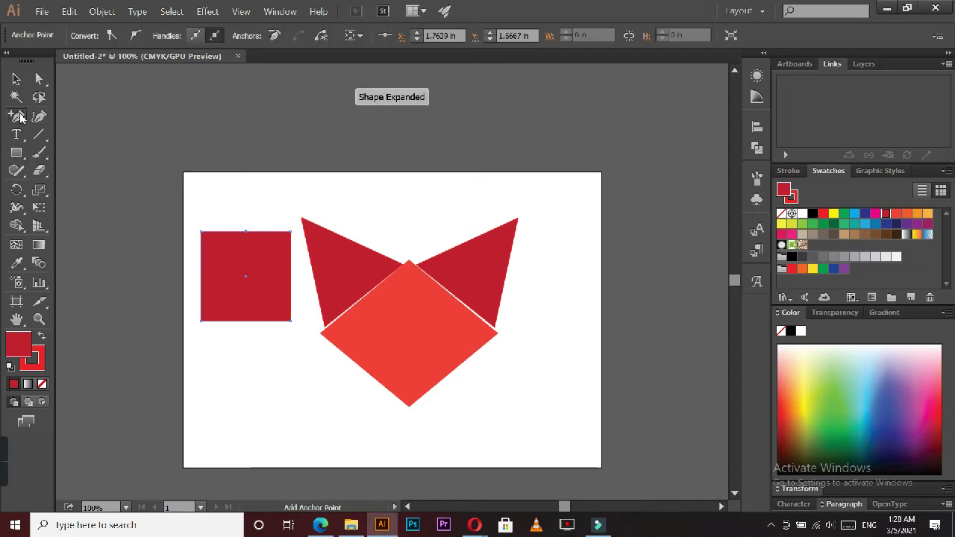
left_click_drag(22, 118, 75, 115)
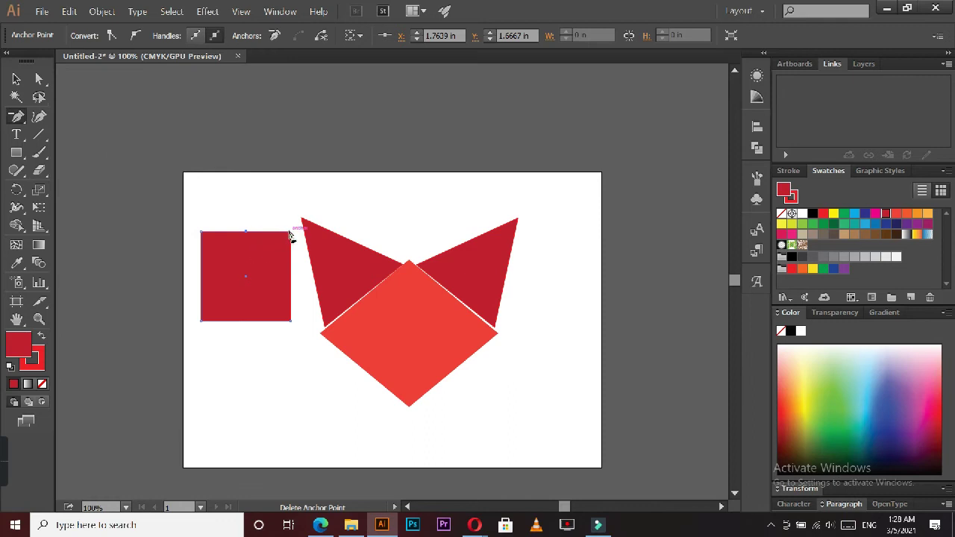
left_click(291, 232)
left_click(201, 232)
left_click(16, 79)
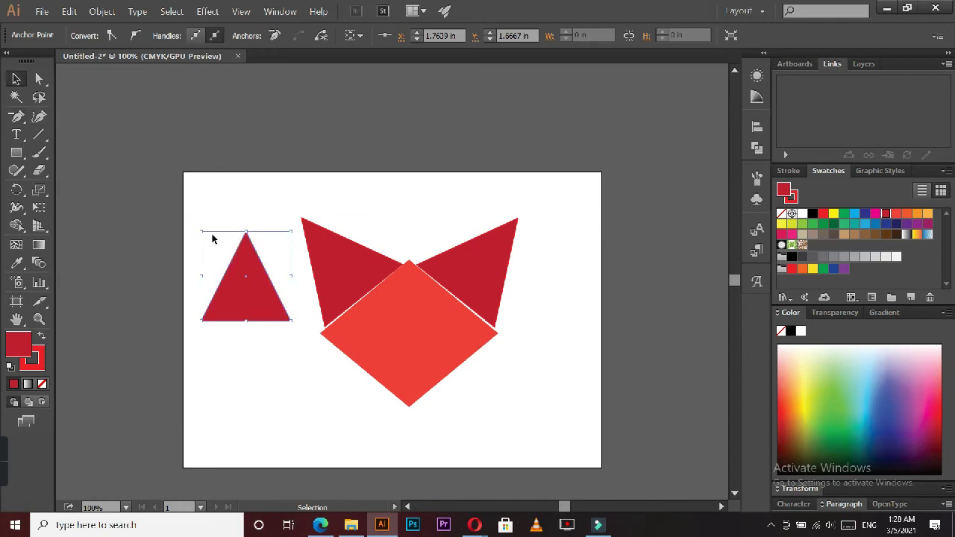
Rotate the triangle 180° to point down and enlarge it over the diamond face
mouse_move(293, 226)
left_mouse_down()
mouse_move(256, 395)
mouse_move(204, 383)
mouse_move(186, 358)
left_mouse_up()
left_click_drag(266, 268, 395, 322)
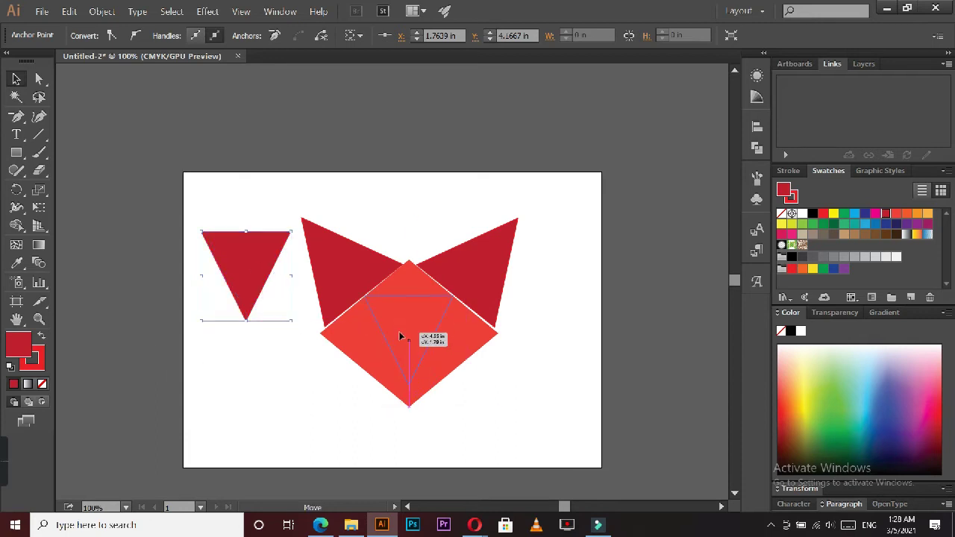
left_click_drag(395, 322, 396, 321)
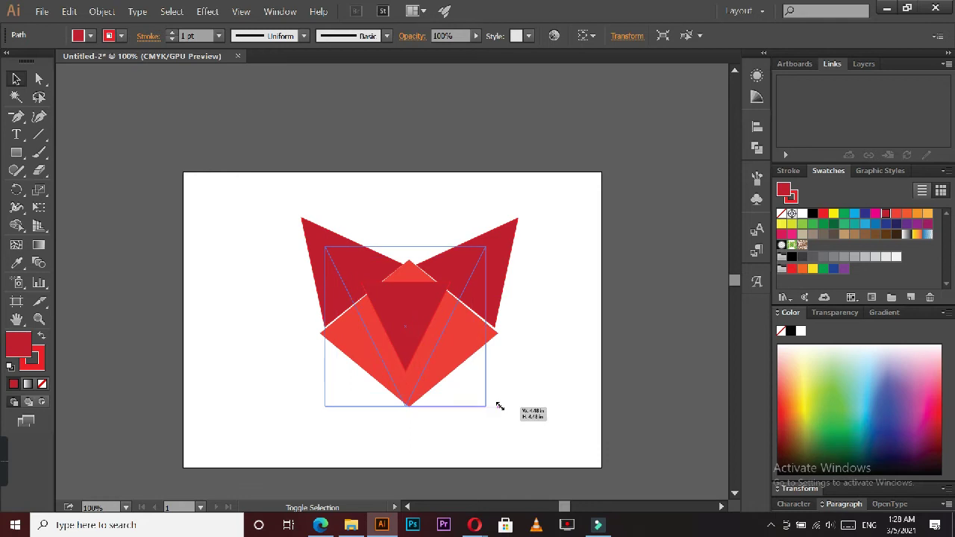
left_click_drag(448, 371, 509, 409)
key("Right")
key("Right")
key("Right")
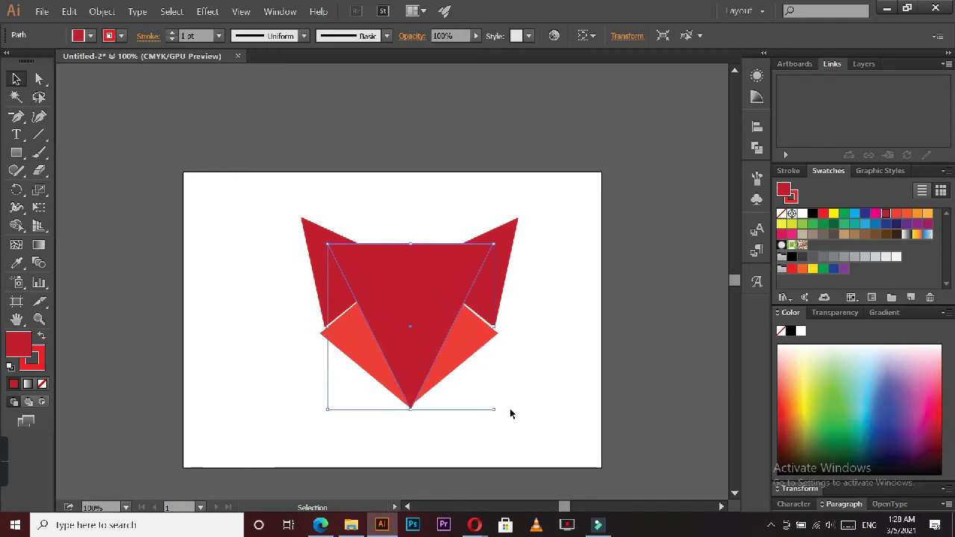
key("Down")
key("Down")
key("Down")
key("Down")
key("Down")
key("Down")
key("Down")
key("Down")
key("Down")
key("Down")
key("Down")
key("Down")
Give the inverted triangle no fill and a 6 pt white outline
left_click(802, 214)
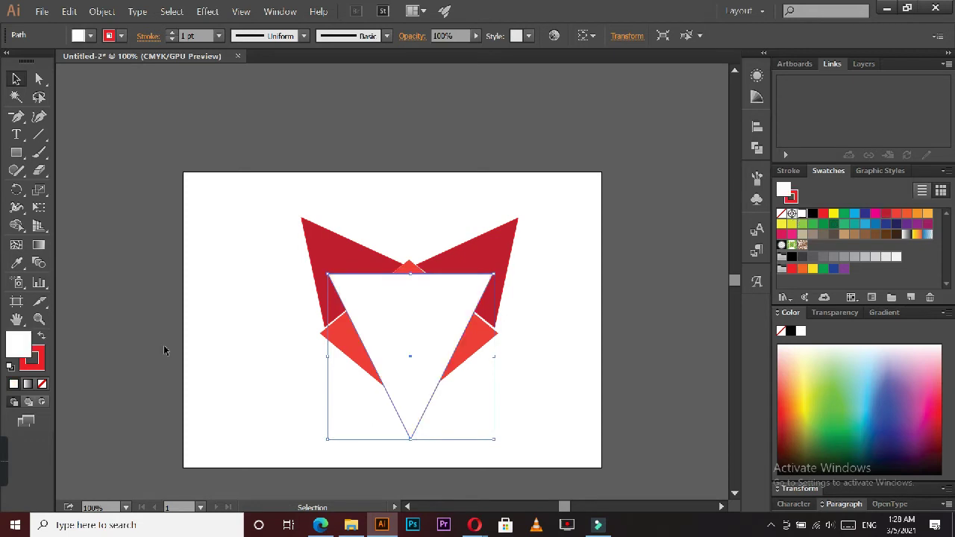
left_click(40, 339)
left_click(42, 385)
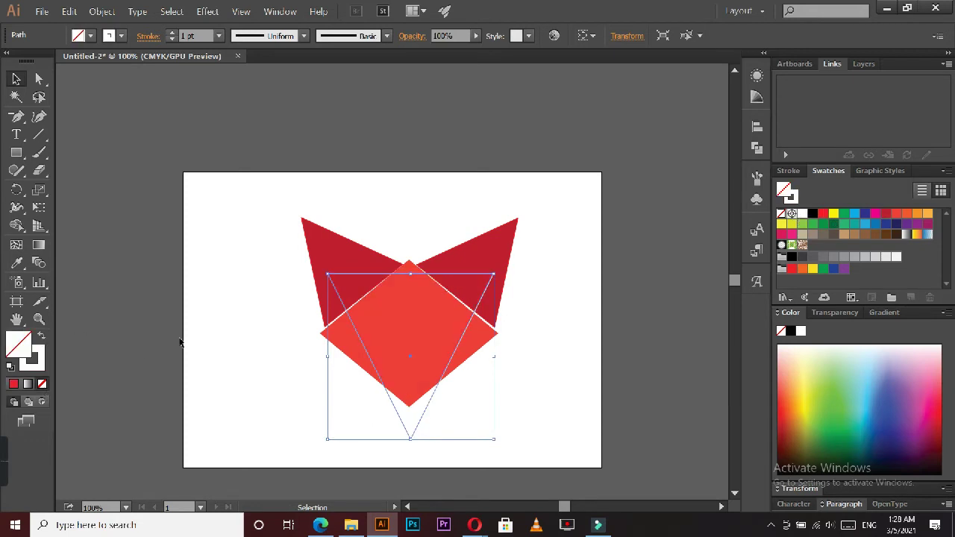
left_click(146, 277)
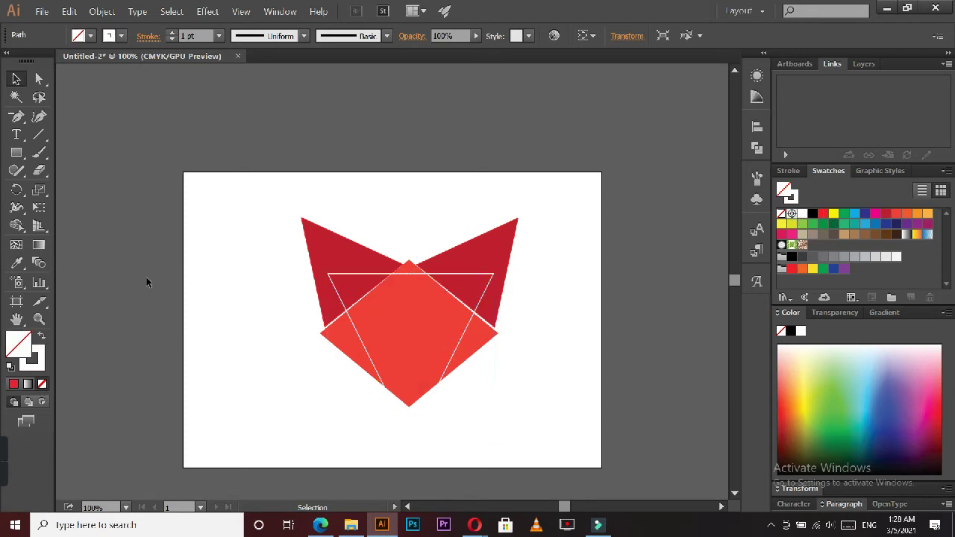
left_click(493, 274)
left_click(171, 35)
left_click(171, 35)
left_click(170, 35)
left_click(171, 35)
left_click(171, 36)
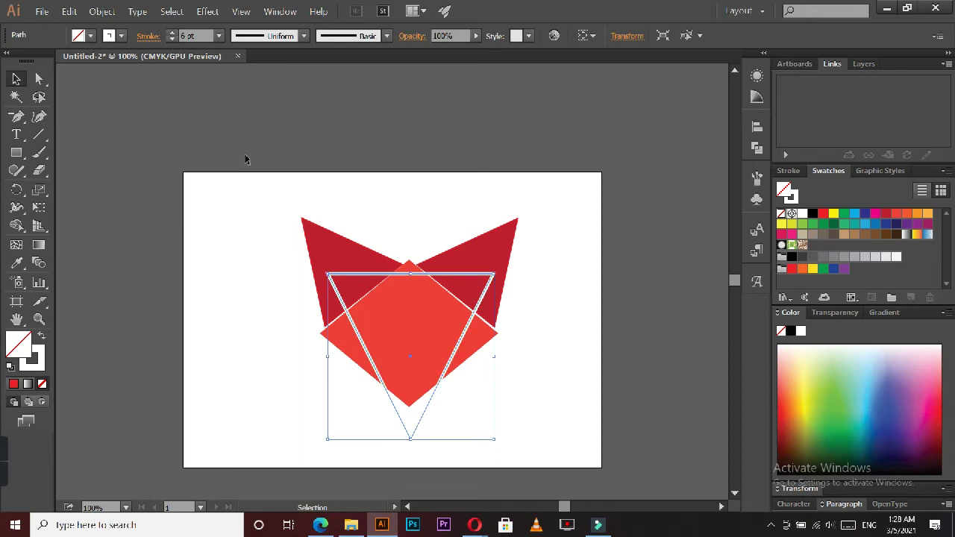
left_click(247, 158)
left_click(361, 300)
left_click(574, 396)
key("m")
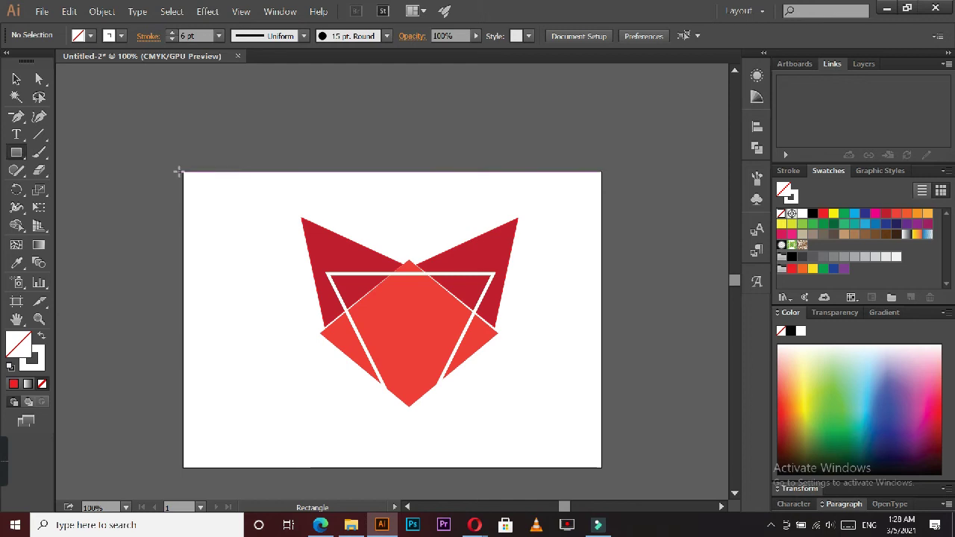
Draw an artboard-sized rectangle filled black with no stroke
left_click_drag(182, 171, 602, 468)
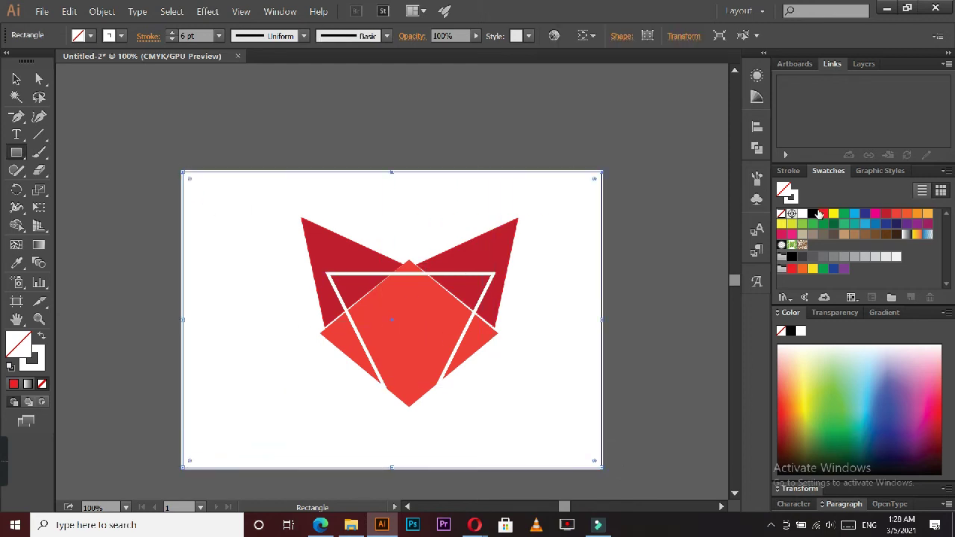
left_click(815, 214)
left_click(36, 362)
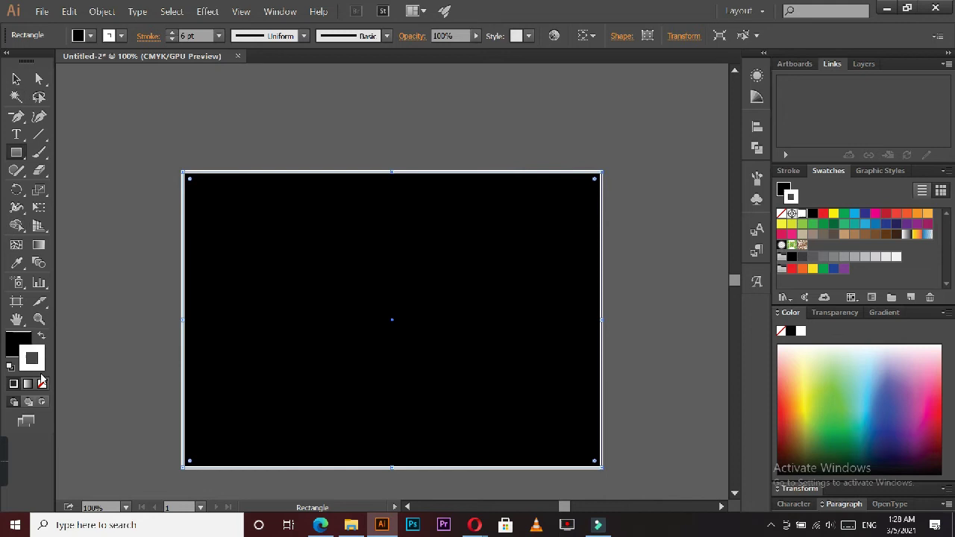
left_click(41, 384)
Send the black rectangle to the back, behind the fox shapes
left_click(15, 76)
left_click(83, 96)
right_click(366, 315)
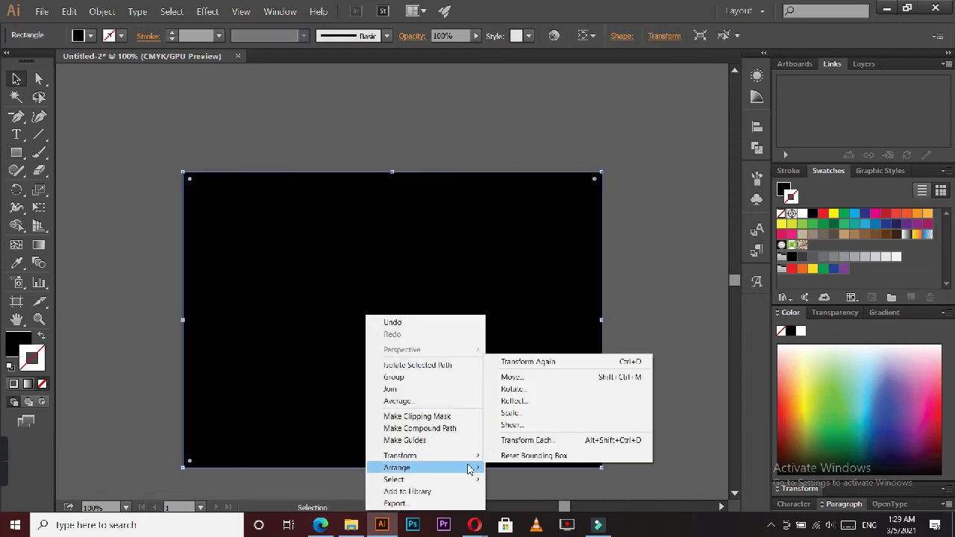
left_click(534, 503)
Select the two ears and the diamond face in turn to inspect their outlines
left_click(640, 279)
left_click(500, 254)
left_click(351, 258, "shift")
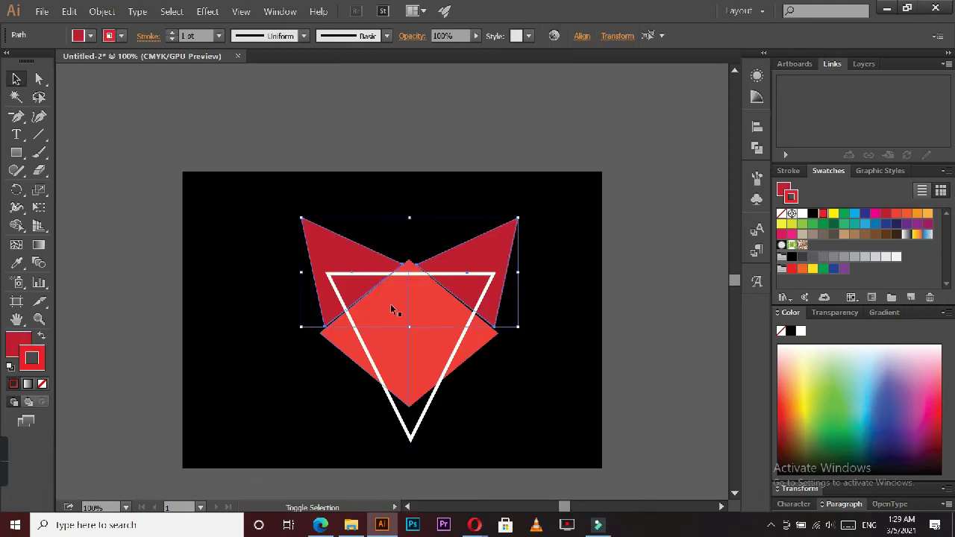
left_click(239, 164)
left_click(345, 256)
left_click(485, 254, "shift")
left_click(128, 324)
left_click(350, 336, "shift")
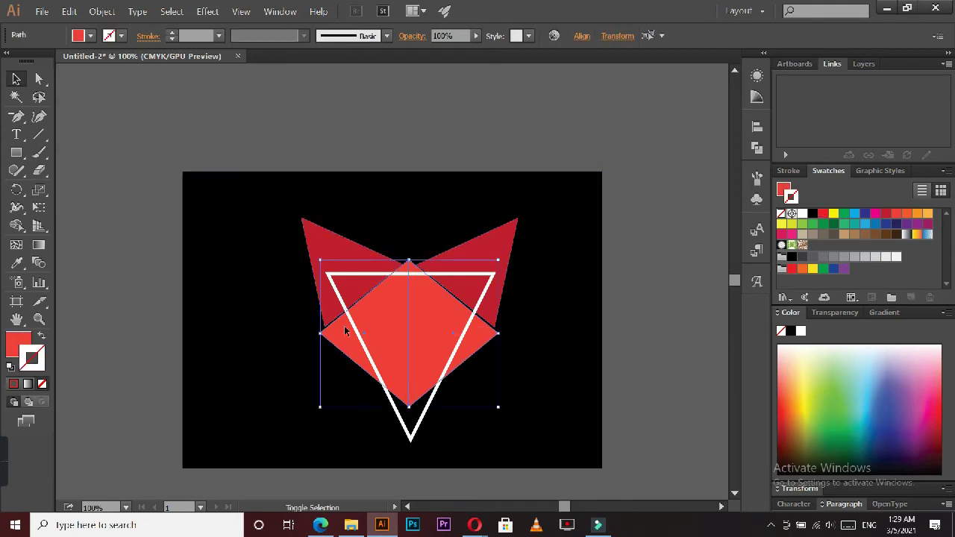
left_click(106, 368)
left_click(495, 254)
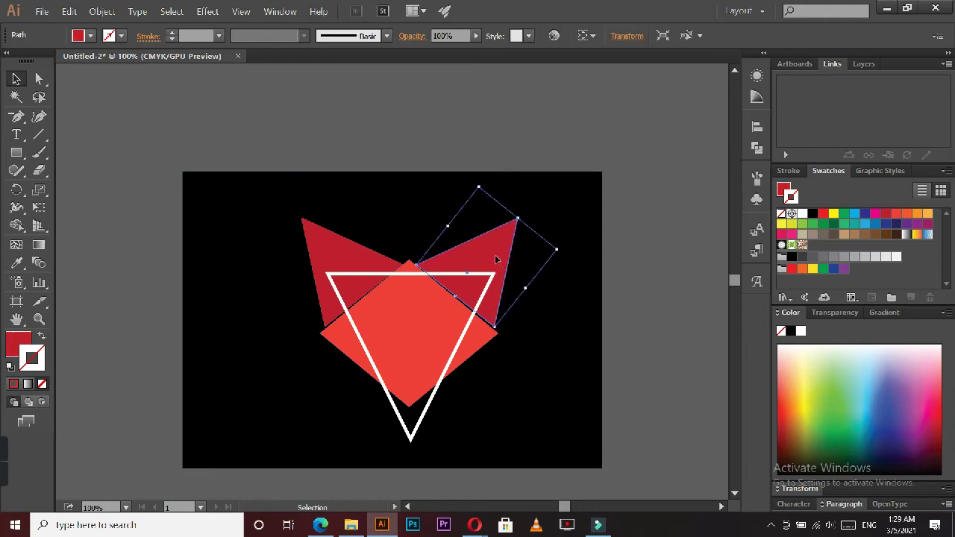
left_click(363, 254)
Merge the diamond's two halves into one shape with the Shape Builder
left_click(469, 134)
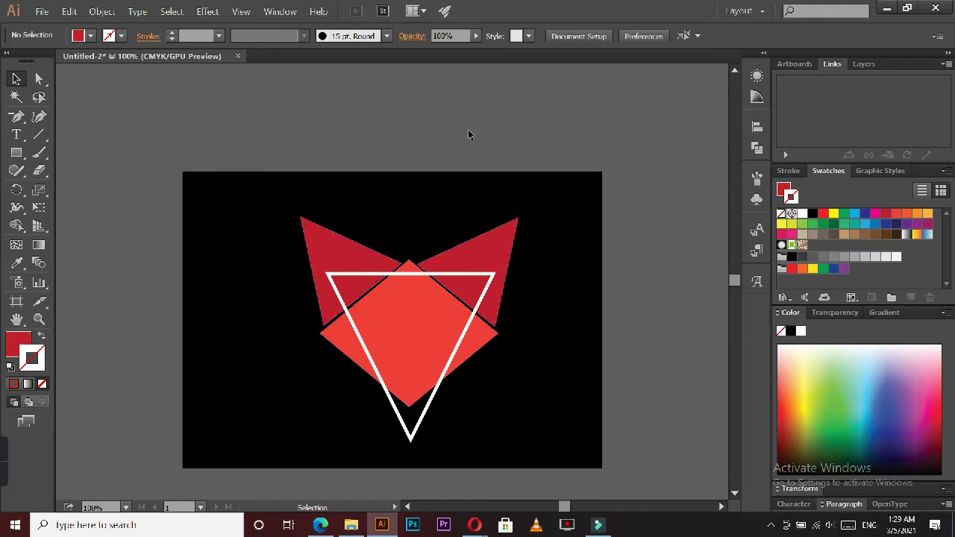
left_click(427, 322)
left_click(379, 317, "shift")
left_click(16, 225)
left_click_drag(385, 354, 447, 351)
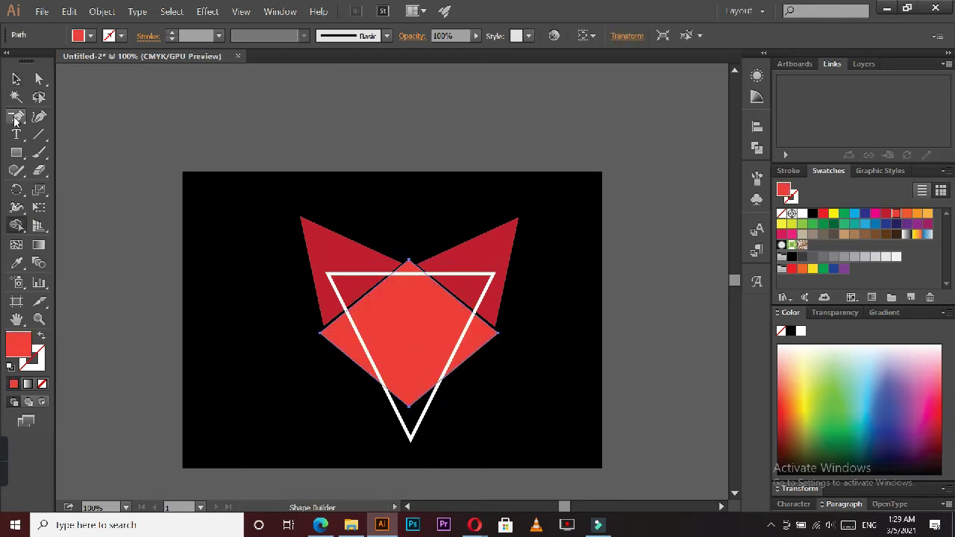
left_click(16, 79)
Horizontally centre-align the white triangle and the diamond
left_click(167, 171)
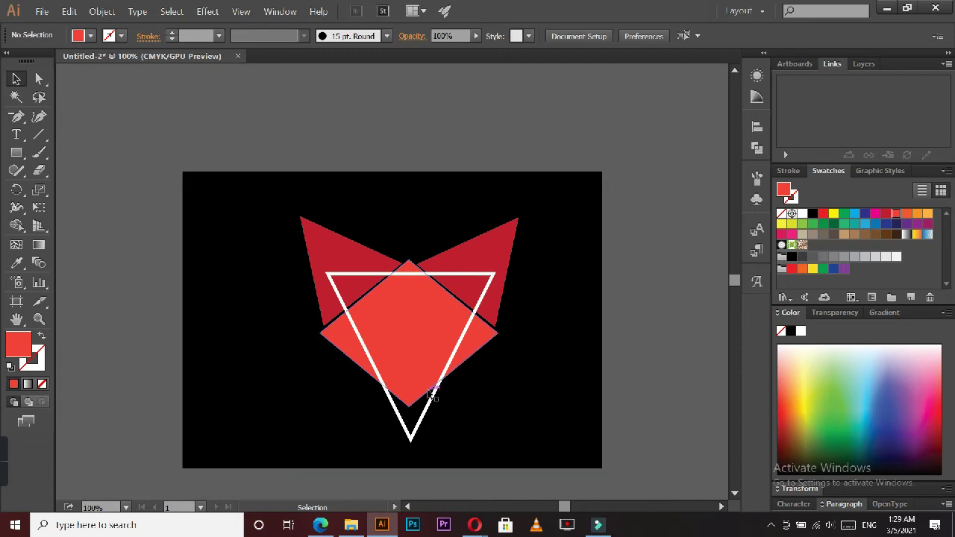
left_click(344, 310)
left_click(409, 383, "shift")
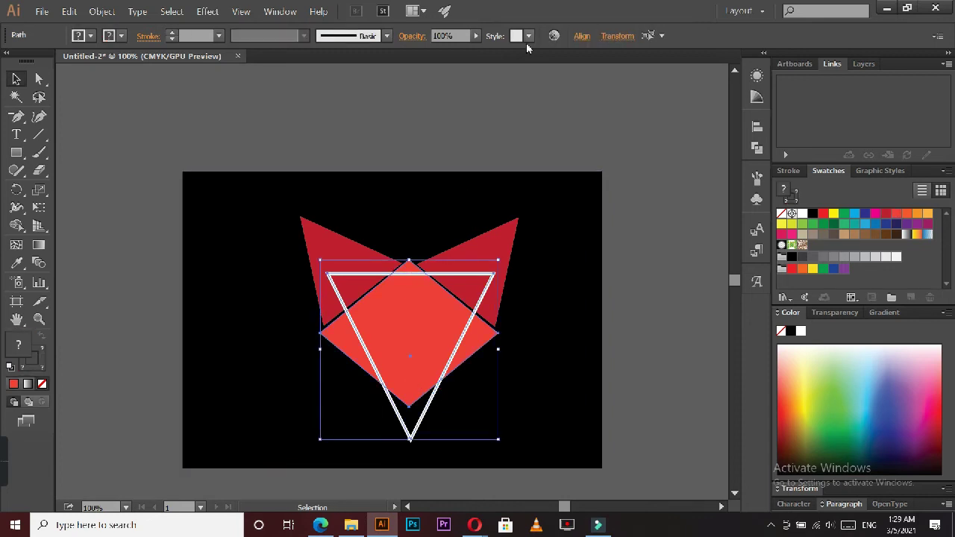
left_click(582, 36)
left_click(457, 75)
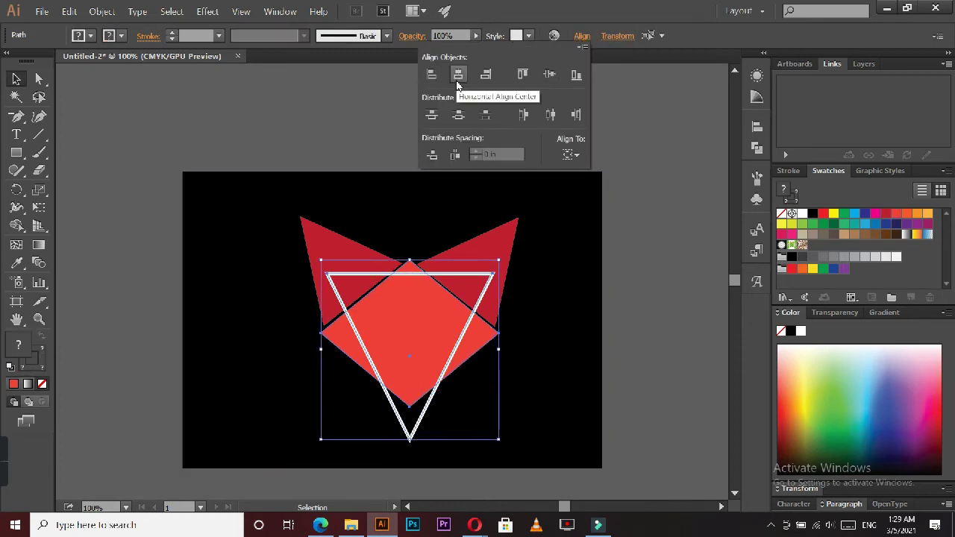
left_click(628, 157)
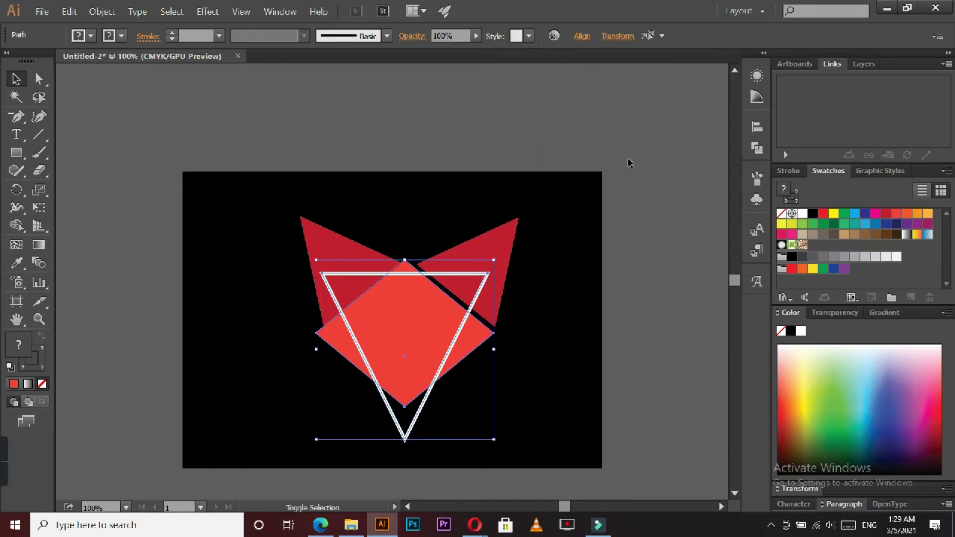
left_click(628, 159)
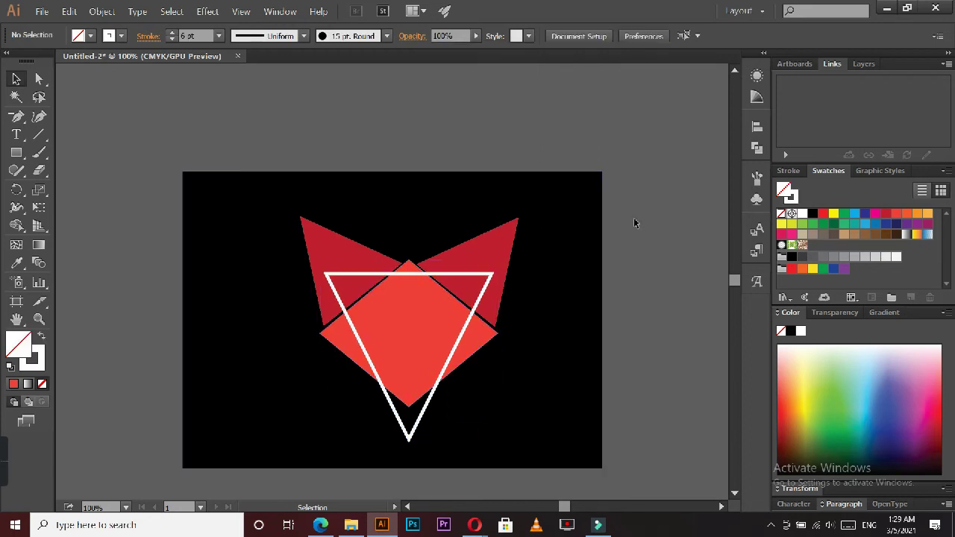
key("ctrl+equal")
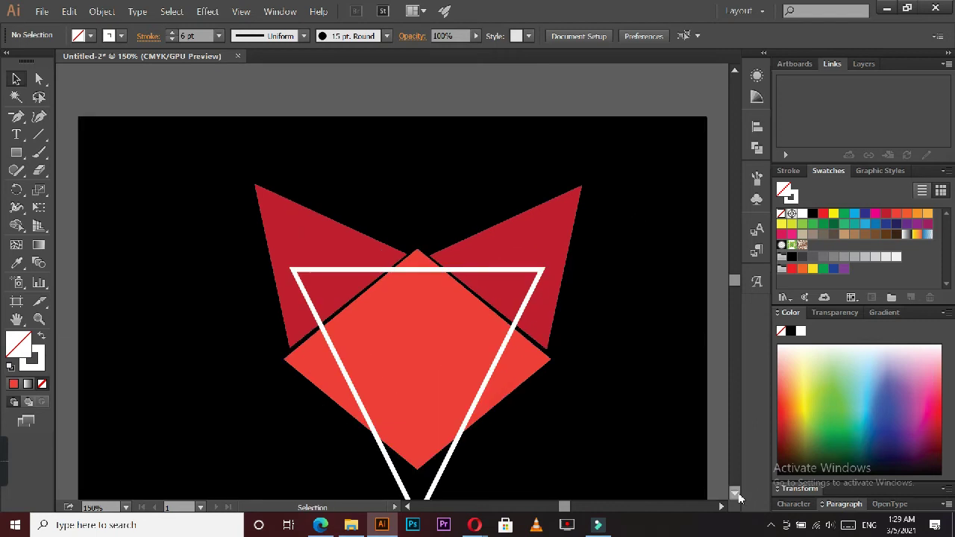
Stretch the diamond face taller by dragging its bottom edge down
left_click(738, 493)
left_click(396, 324)
left_click_drag(418, 386, 419, 412)
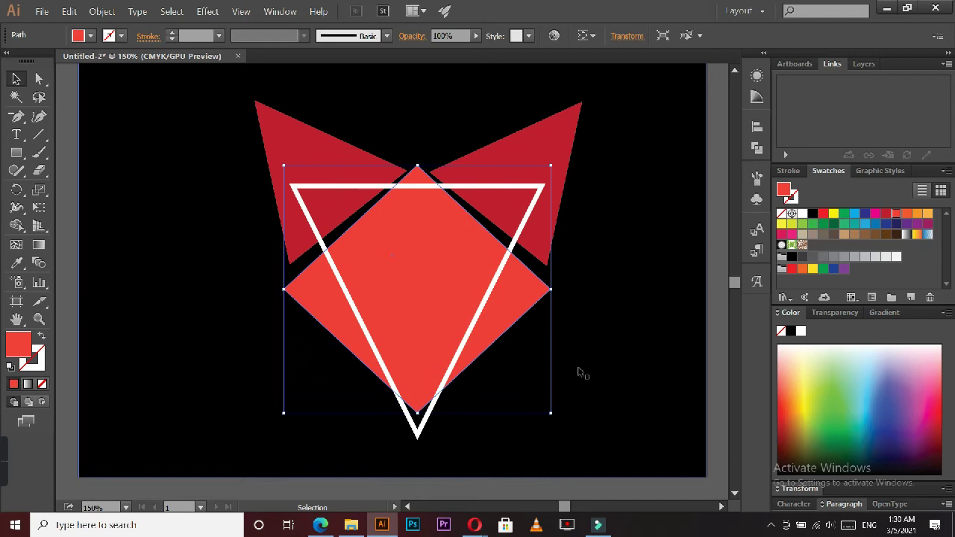
left_click(571, 354)
Tilt the right ear slightly outward and delete the left ear
left_click(545, 201)
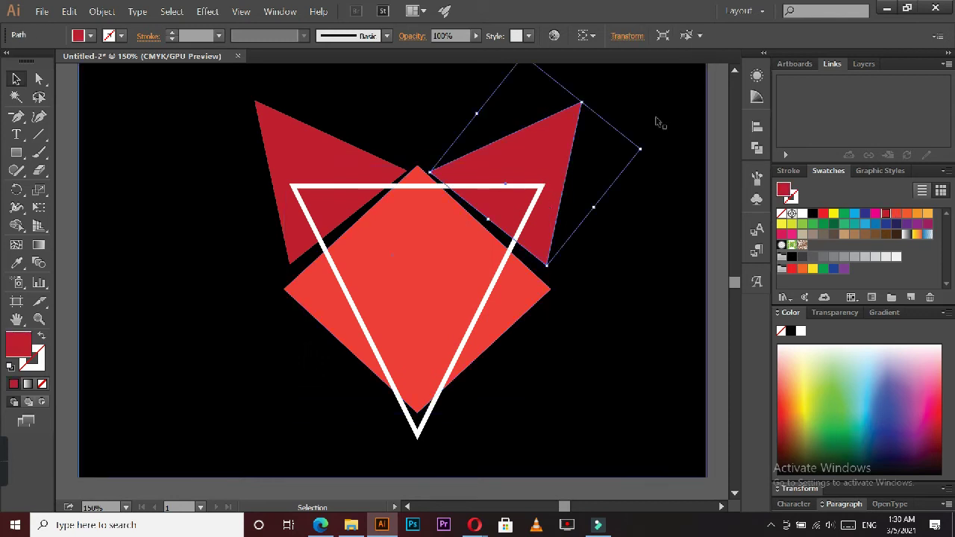
left_click_drag(645, 149, 646, 156)
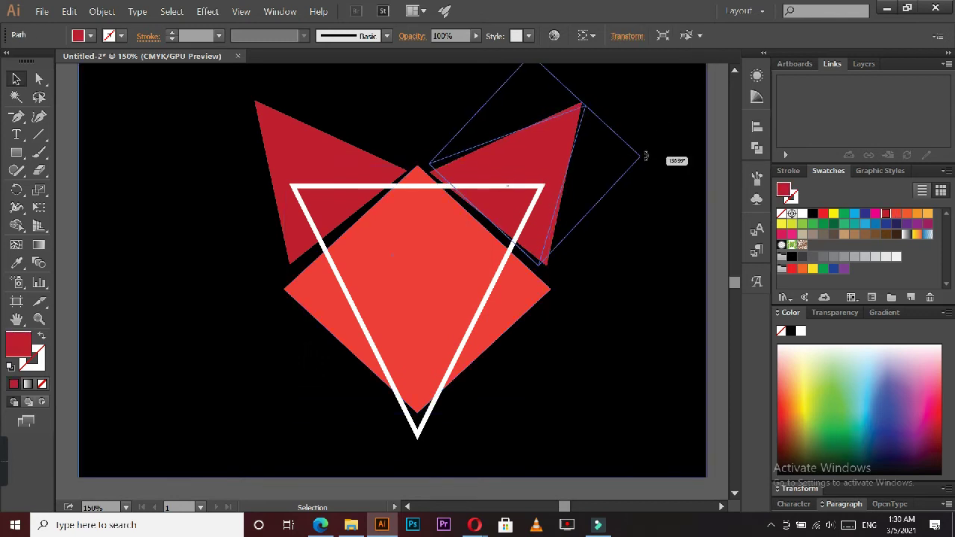
left_click_drag(647, 156, 648, 161)
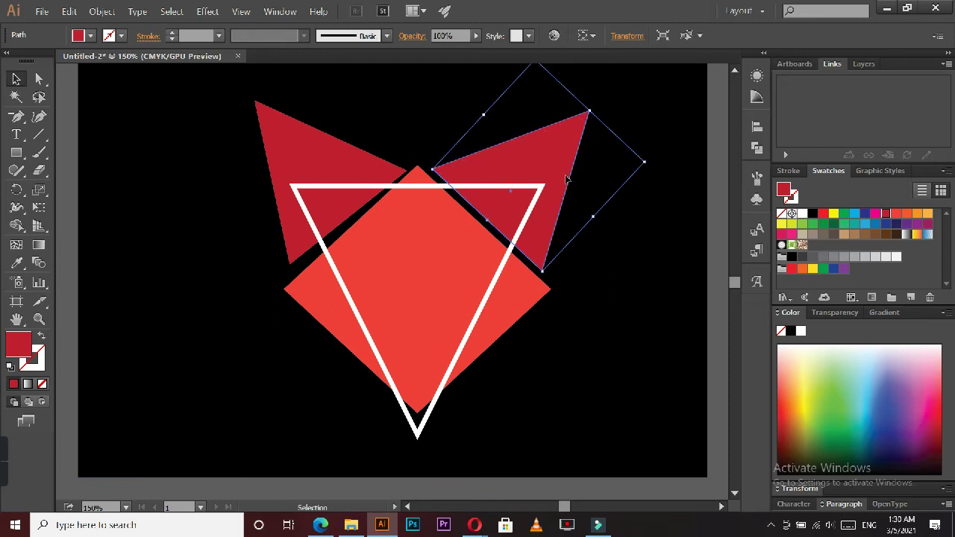
left_click(651, 247)
left_click(306, 154)
key("Delete")
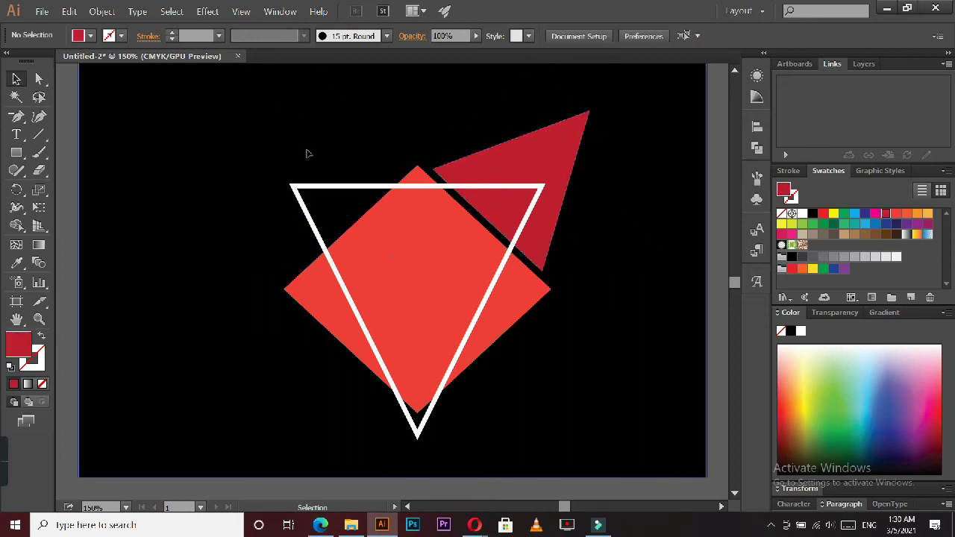
Duplicate the right ear and reflect the copy vertically
left_click_drag(534, 171, 440, 155)
right_click(440, 155)
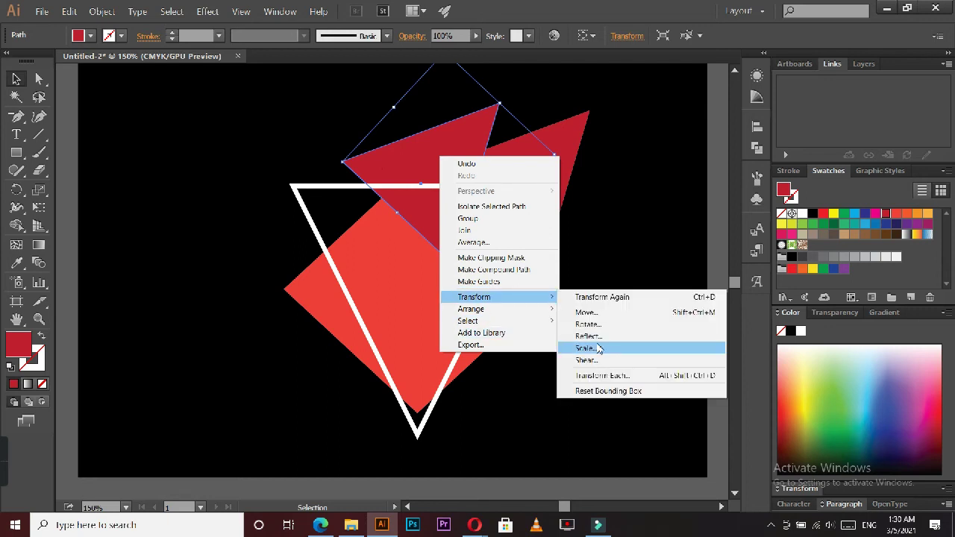
mouse_move(475, 297)
left_click(597, 346)
left_click(490, 347)
left_click(332, 117)
Position the mirrored ear symmetrically in the left ear spot
mouse_move(401, 144)
left_mouse_down()
mouse_move(304, 159)
mouse_move(306, 150)
left_mouse_up()
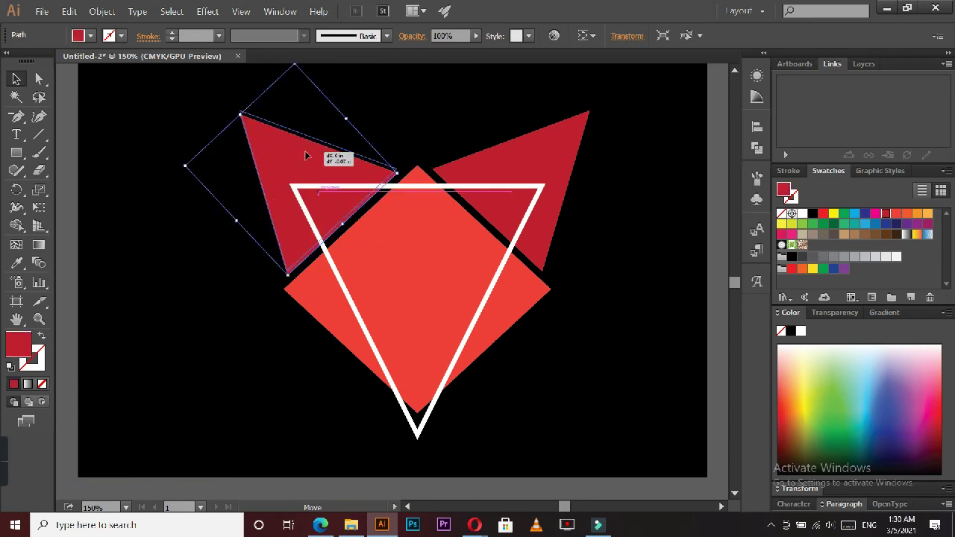
left_click(452, 139)
left_click(351, 161)
key("Right")
key("Right")
key("Right")
key("Right")
key("Right")
key("Right")
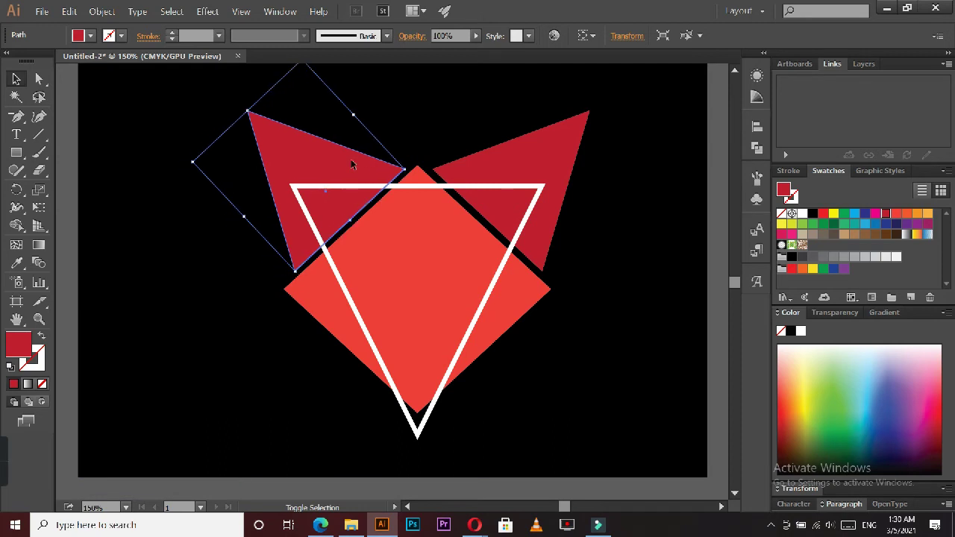
left_click_drag(349, 167, 356, 167)
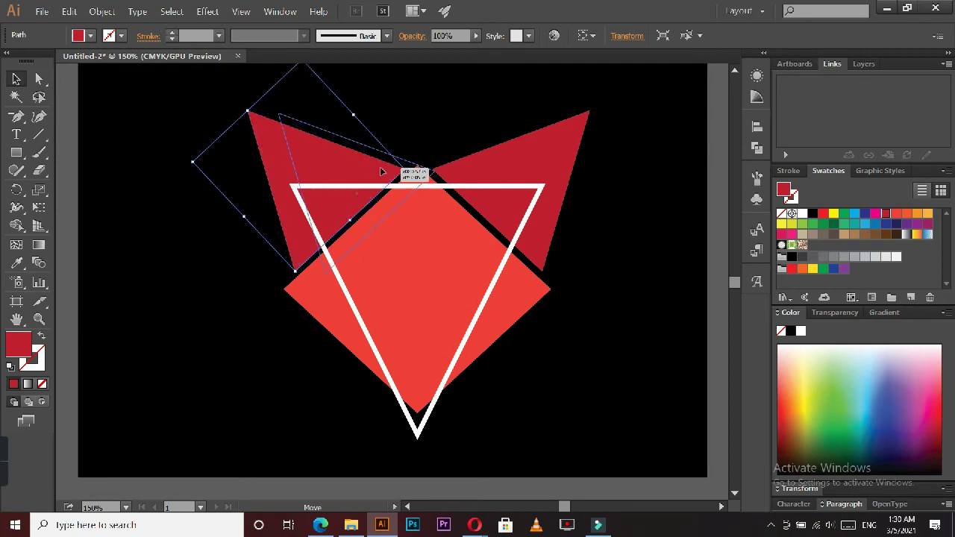
left_click_drag(356, 167, 348, 167)
left_click_drag(348, 167, 357, 167)
Select both ears, the diamond and the white triangle, and scale them down together
left_click(422, 139)
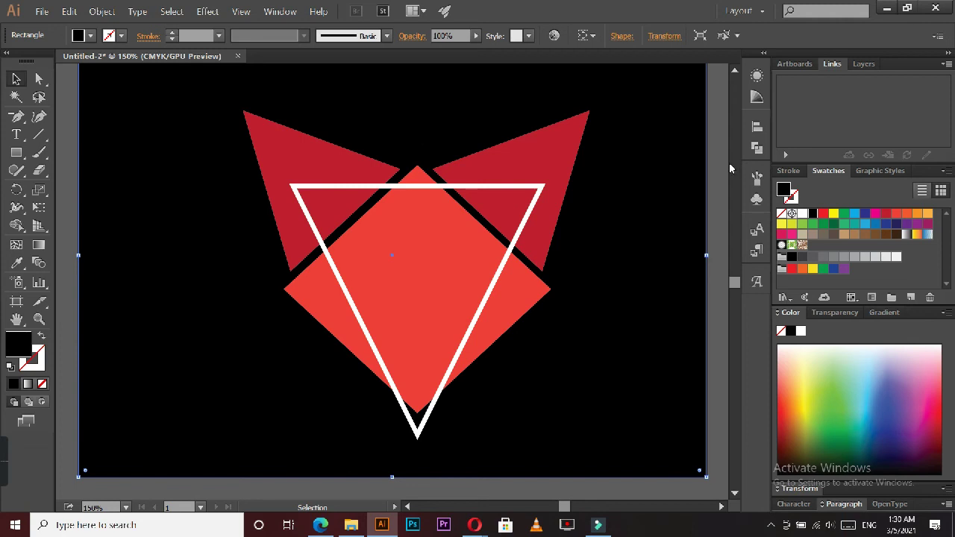
left_click(716, 159)
left_click(532, 169)
left_click(336, 172, "shift")
left_click(404, 222, "shift")
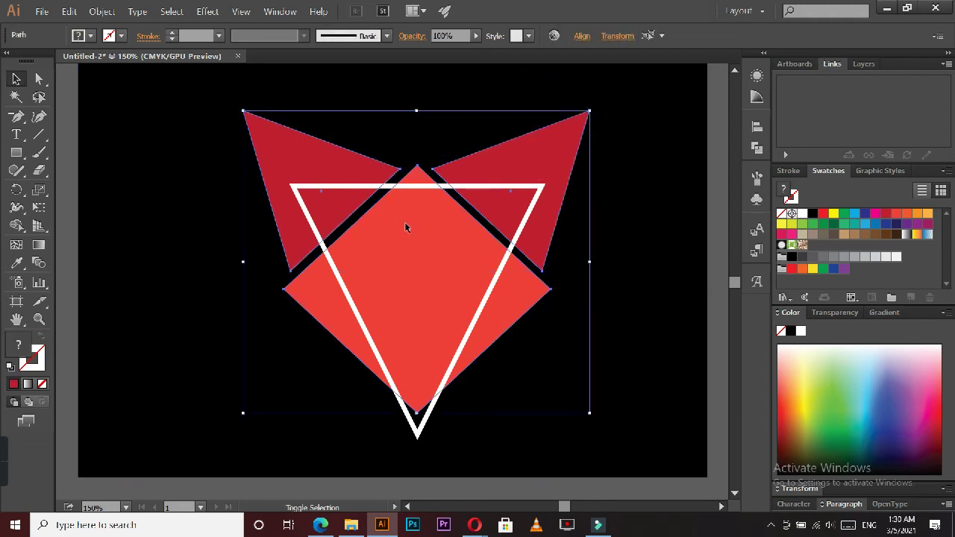
left_click_drag(589, 415, 565, 394)
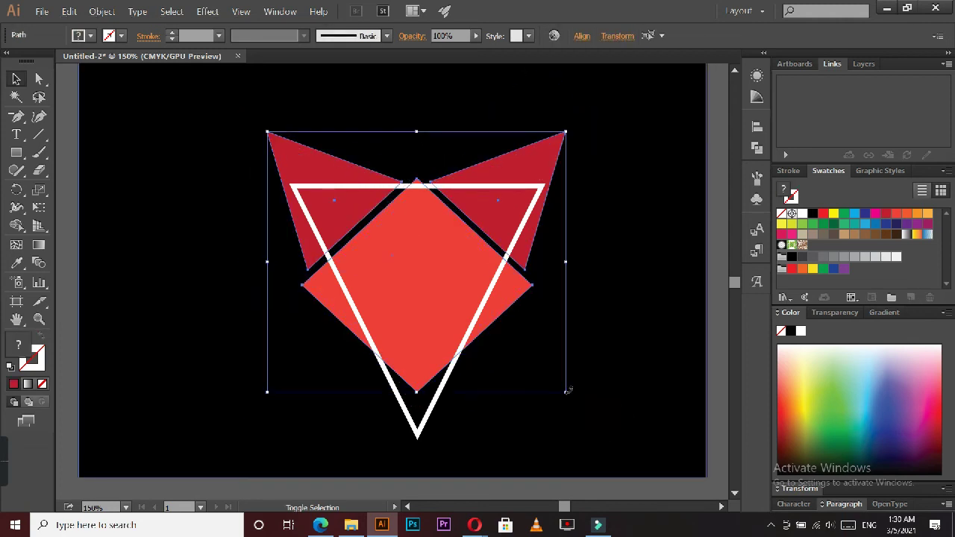
key("ctrl+shift+a")
key("ctrl+z")
key("ctrl+z")
left_click(503, 271, "shift")
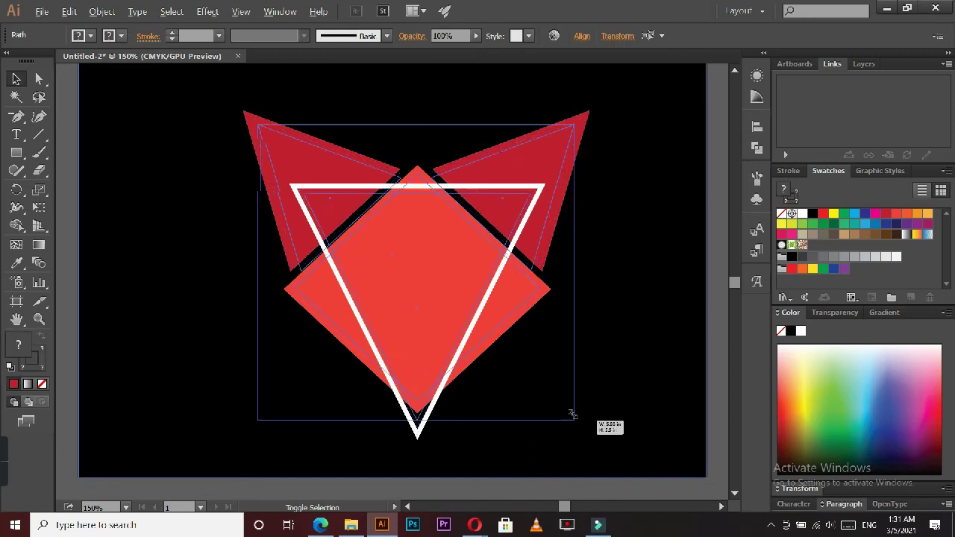
left_click_drag(587, 434, 538, 386)
Lock the black background rectangle under Layer 1 in the Layers panel
left_click(716, 350)
left_click(430, 268)
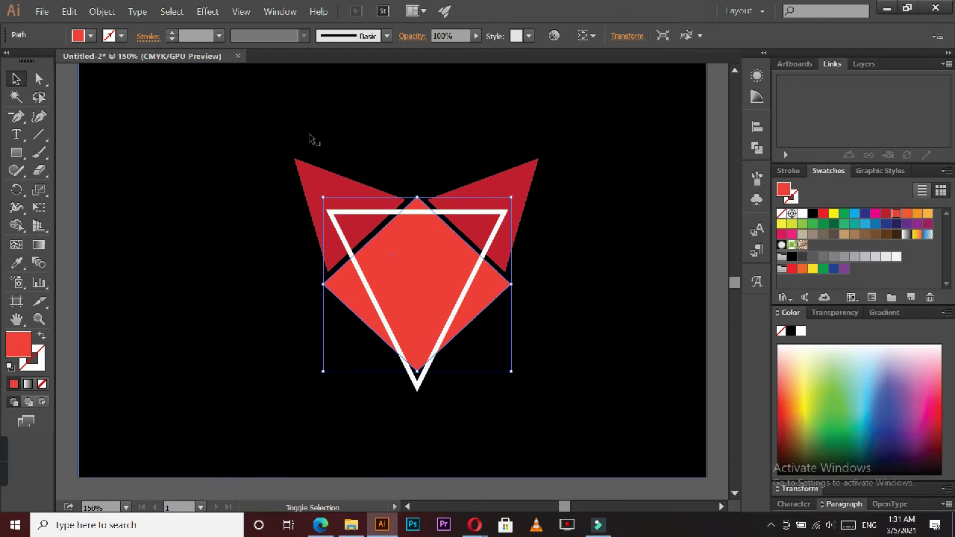
left_click(635, 258)
right_click(619, 184)
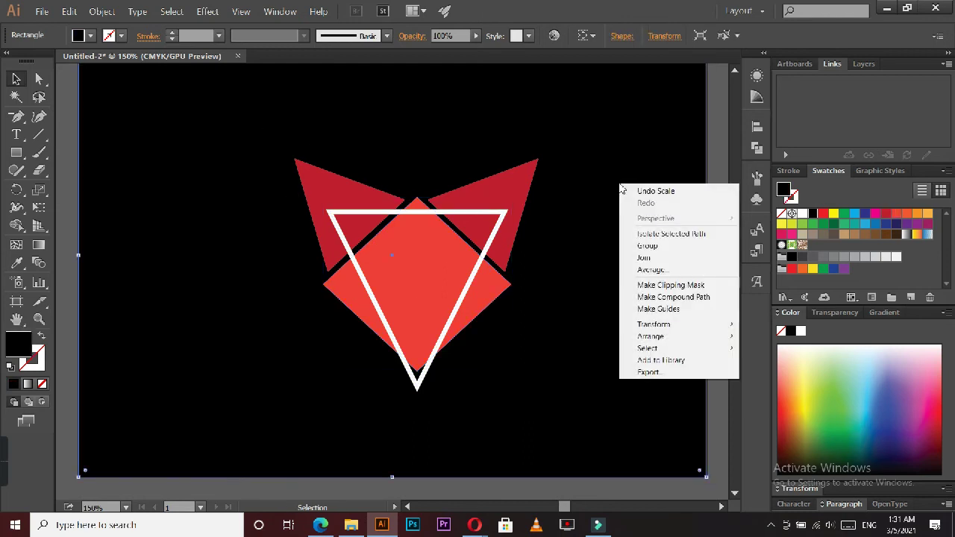
left_click(720, 142)
left_click(864, 64)
left_click(818, 83)
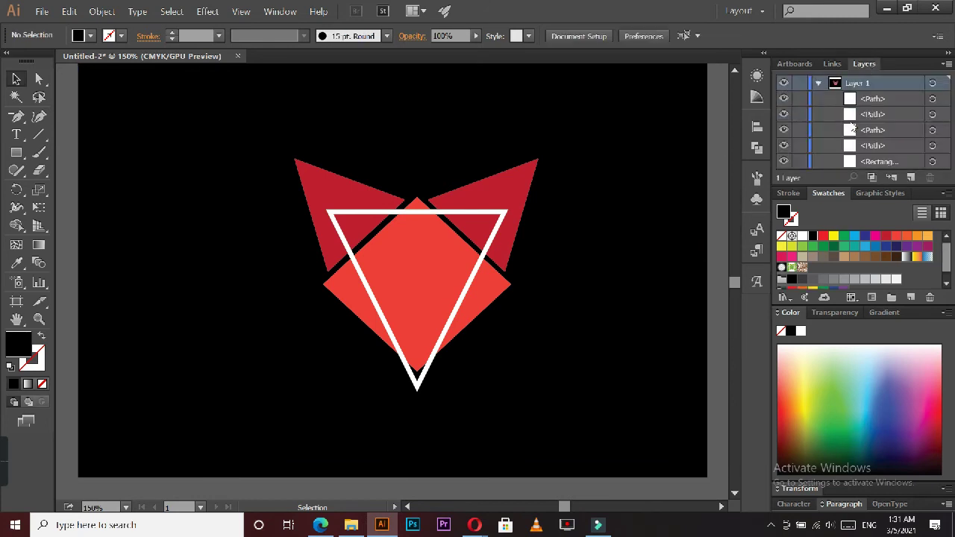
left_click(799, 161)
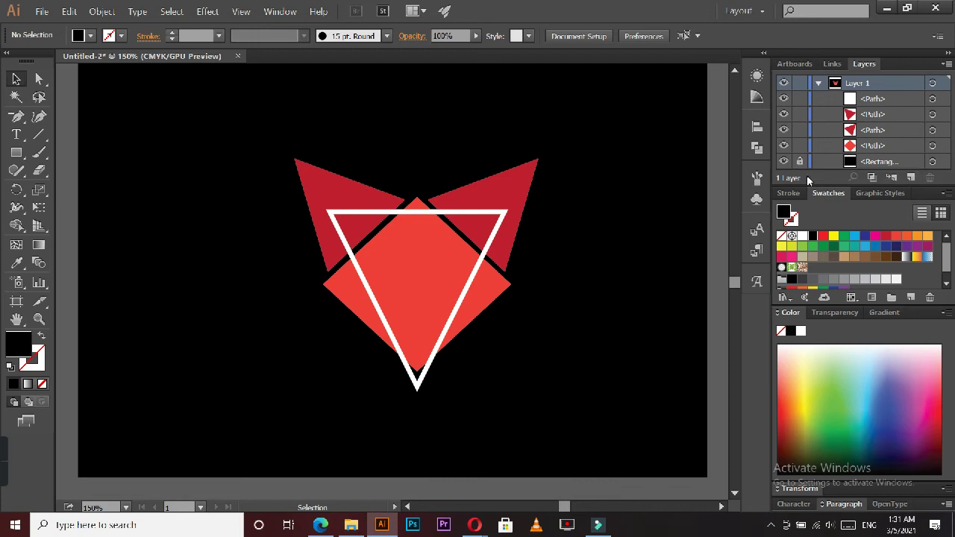
Shape Builder away the diamond's left and right corners outside the triangle
left_click_drag(556, 141, 296, 390)
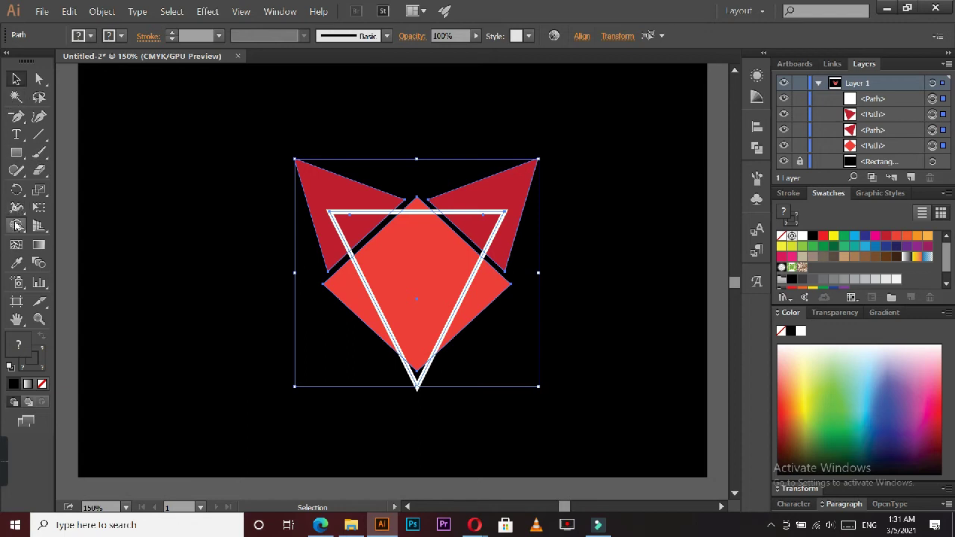
left_click(17, 225)
left_click(358, 295, "alt")
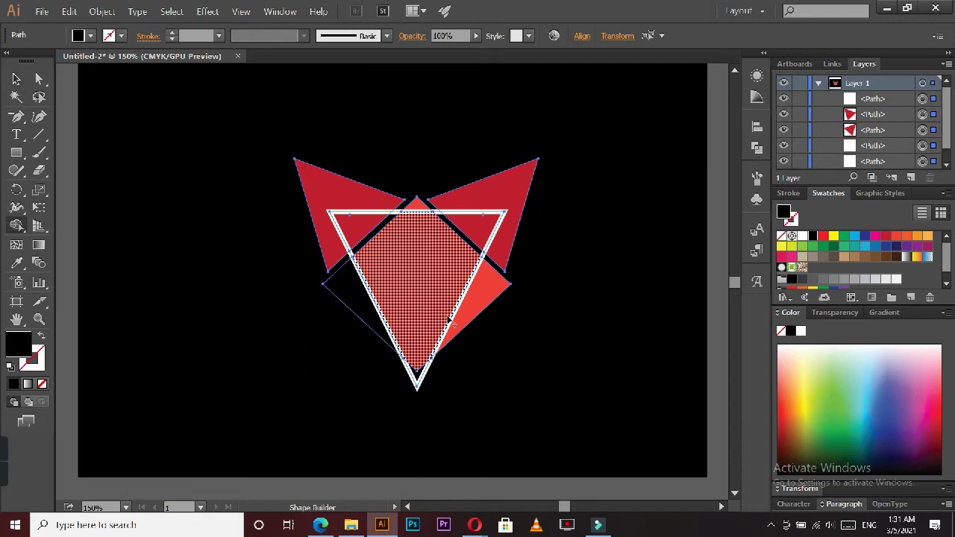
left_click(486, 313, "alt")
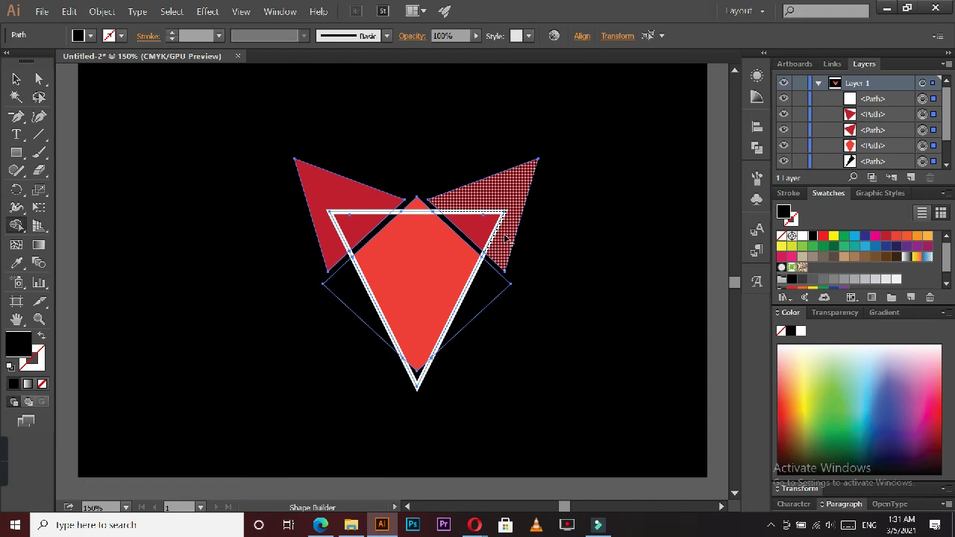
key("v")
Colour the two pieces beside the triangle red, then select the central diamond face
left_click(231, 209)
left_click(347, 283)
left_click(497, 300, "shift")
left_click(889, 238)
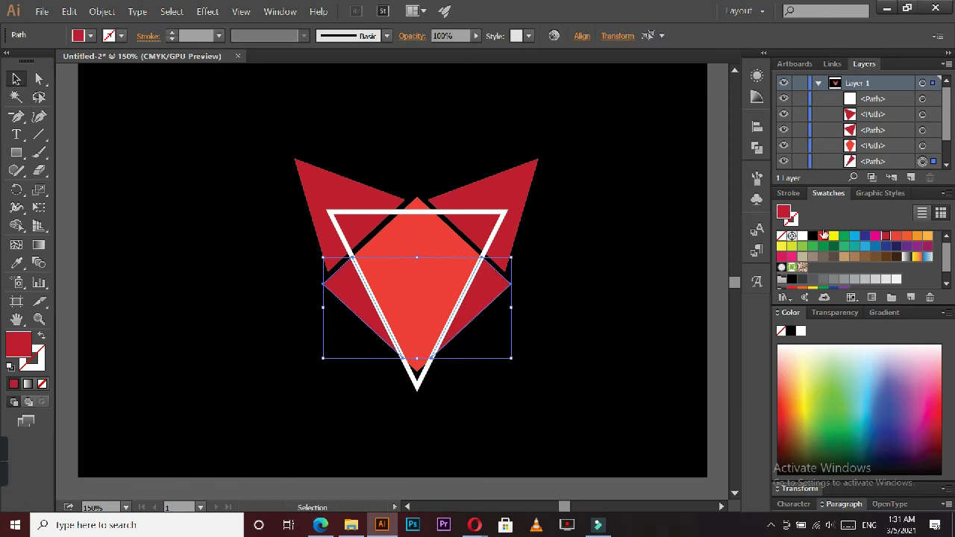
left_click(715, 214)
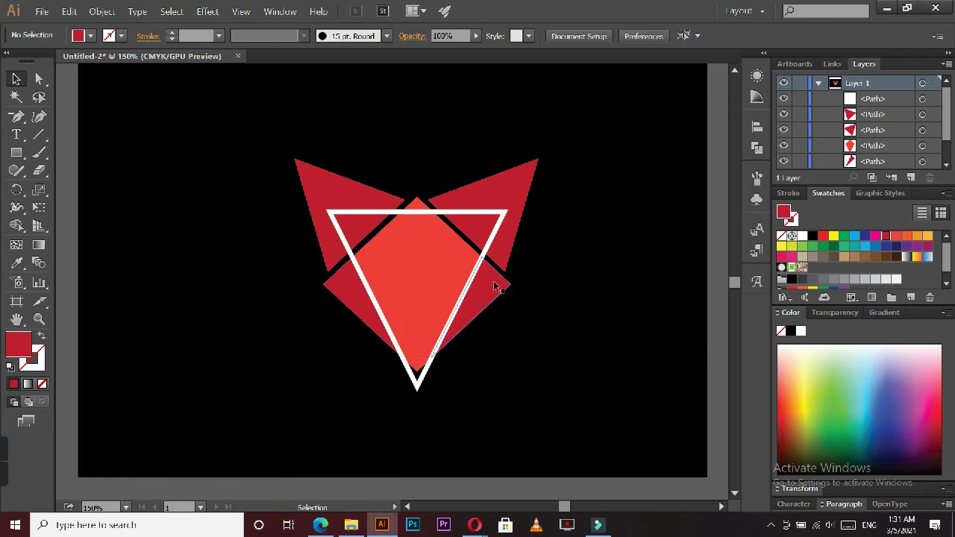
left_click(415, 254)
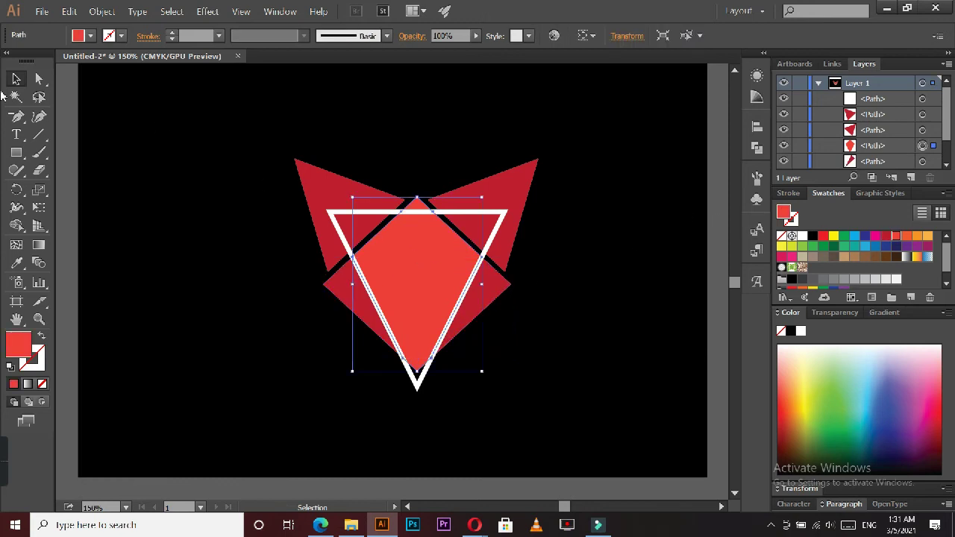
left_click(16, 118)
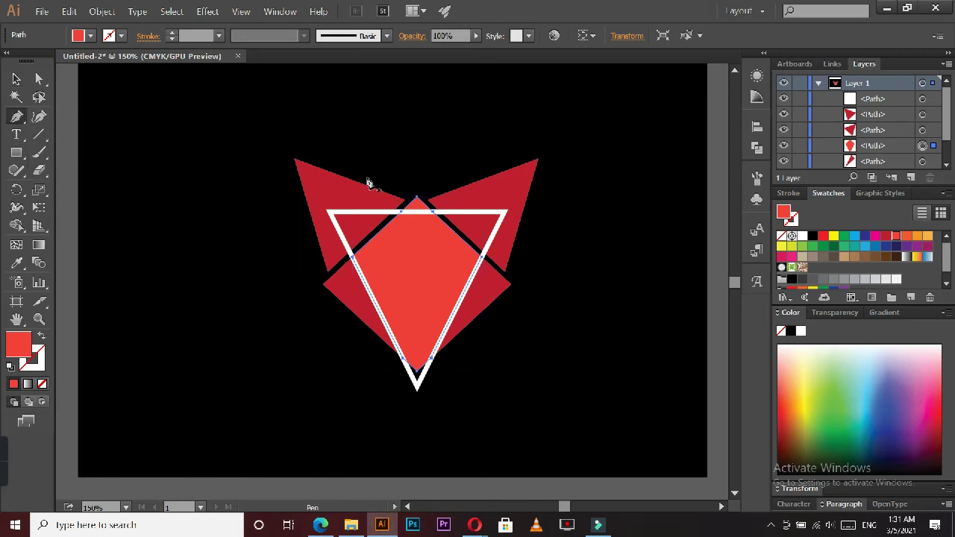
Draw a vertical line through the diamond's centre with the Pen tool
left_click(417, 176)
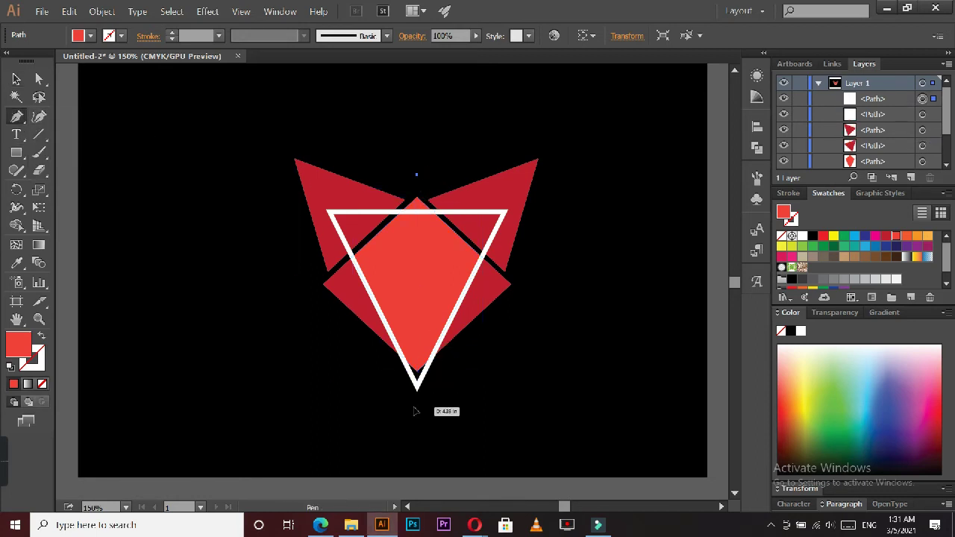
left_click(416, 407)
left_click(16, 79)
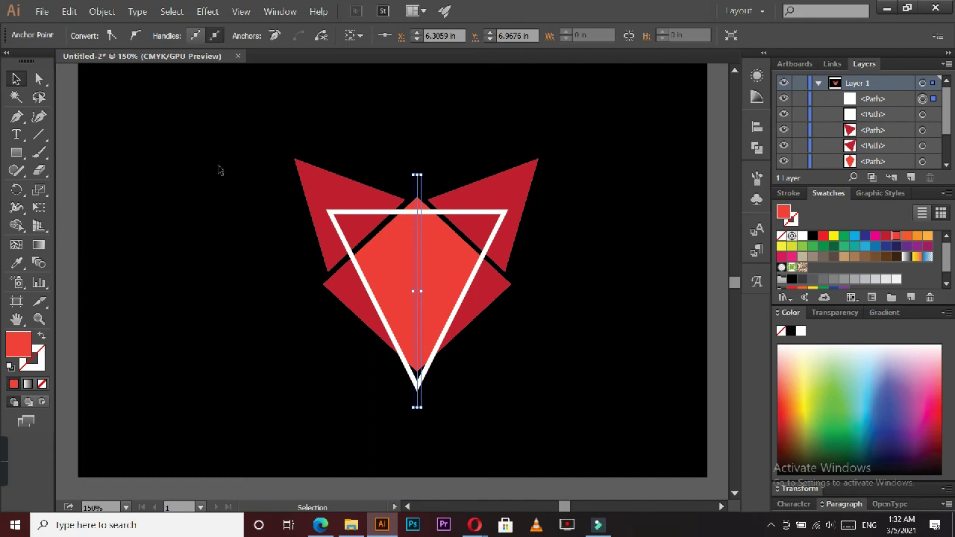
Select everything except the white triangle and Shape Builder off the diamond's right half
key("ctrl+a")
key("shift+m")
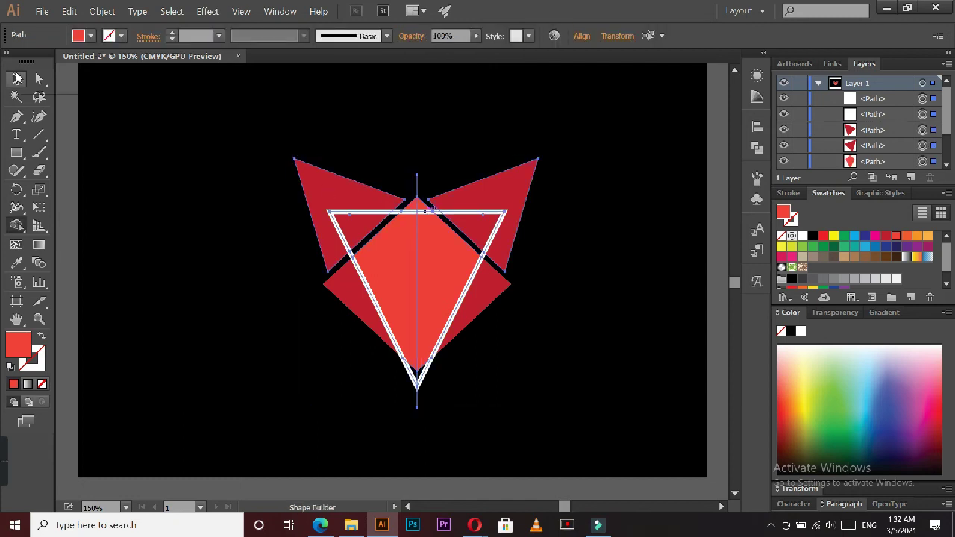
left_click(16, 77)
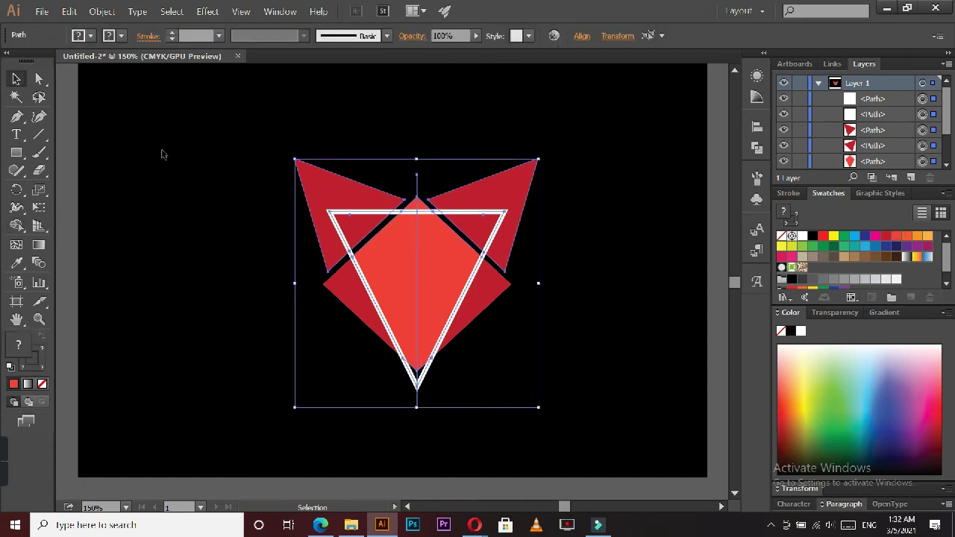
left_click(401, 214, "shift")
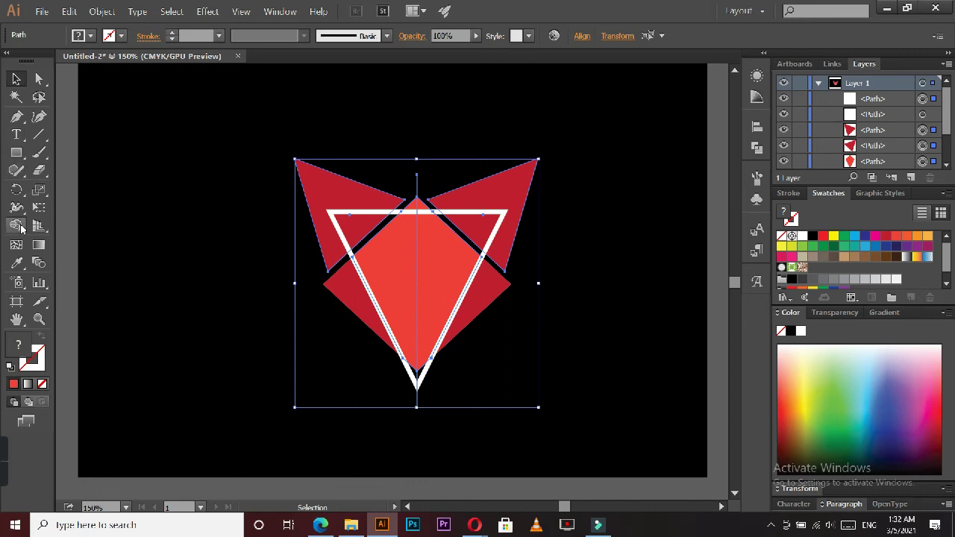
left_click(17, 225)
left_click(430, 237)
Colour the right face half orange and the left half a lighter orange
key("v")
left_click(157, 154)
left_click(424, 276)
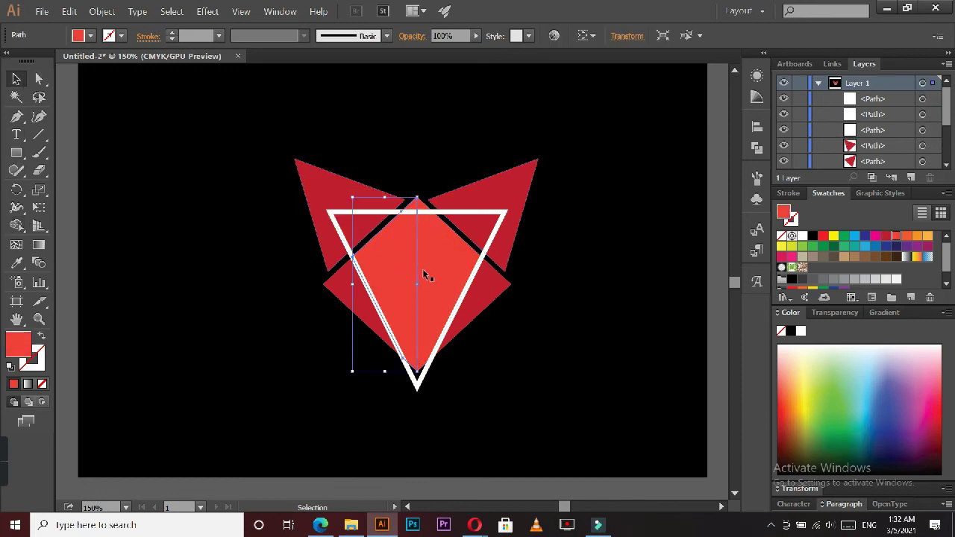
left_click(435, 275, "shift")
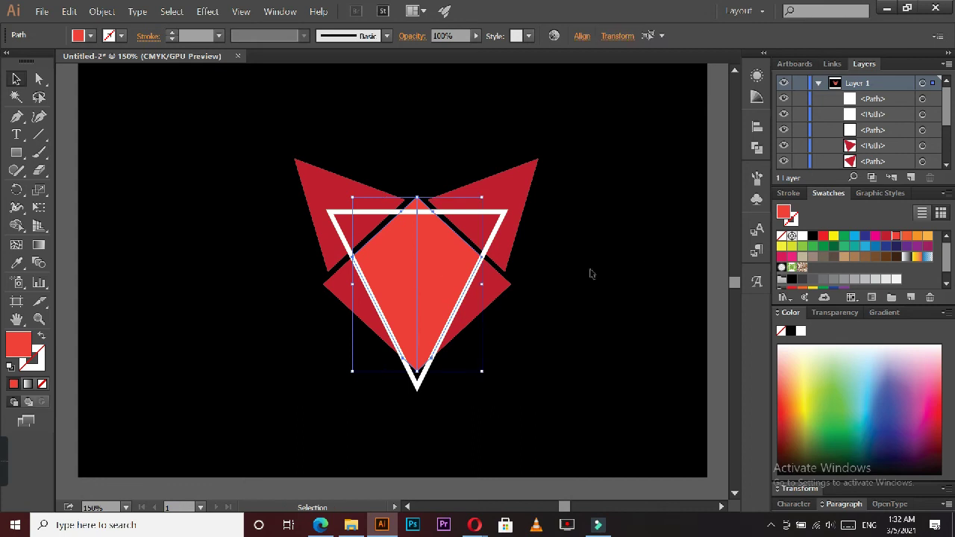
left_click(709, 267)
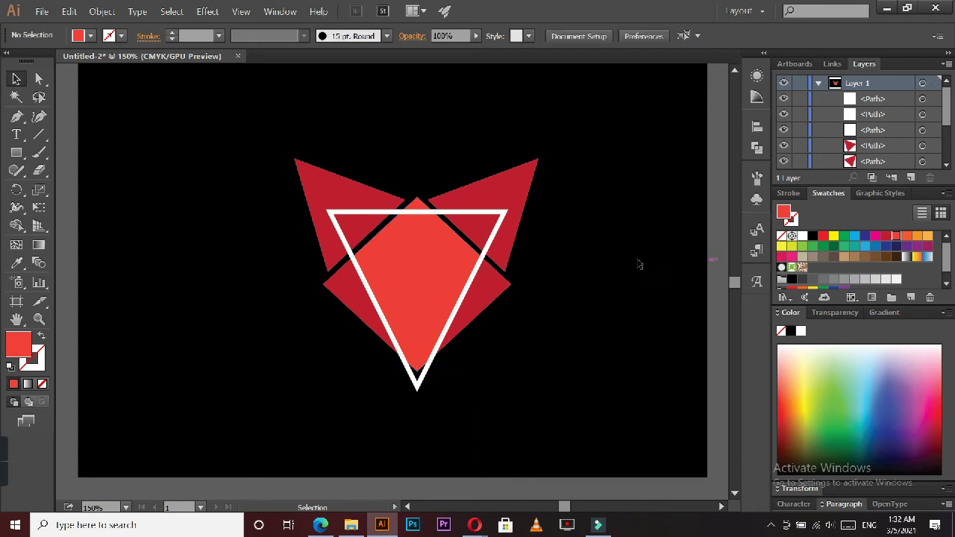
left_click(454, 251)
left_click(905, 238)
left_click(373, 261)
left_click(906, 237)
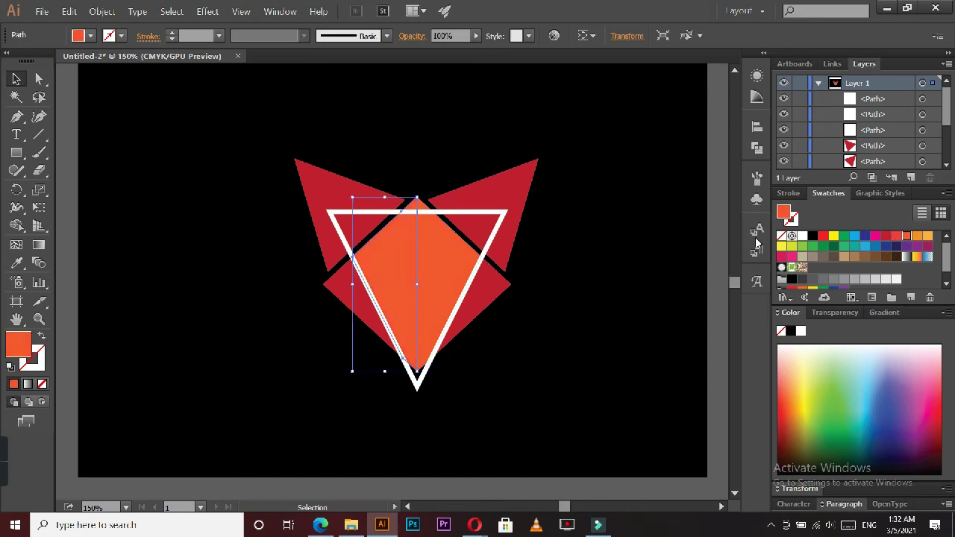
left_click(917, 237)
Try light orange on the lower-right piece, then return it to red
left_click(724, 221)
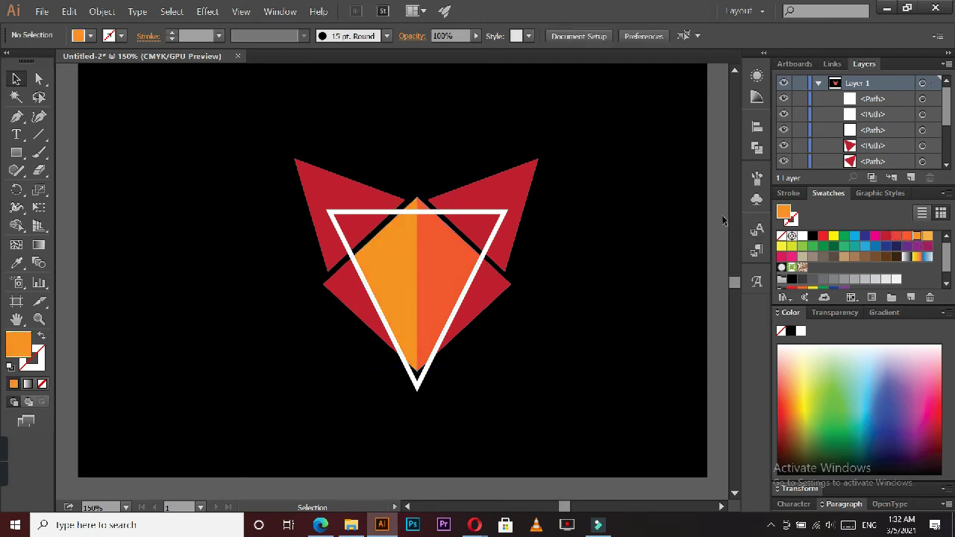
left_click(486, 299)
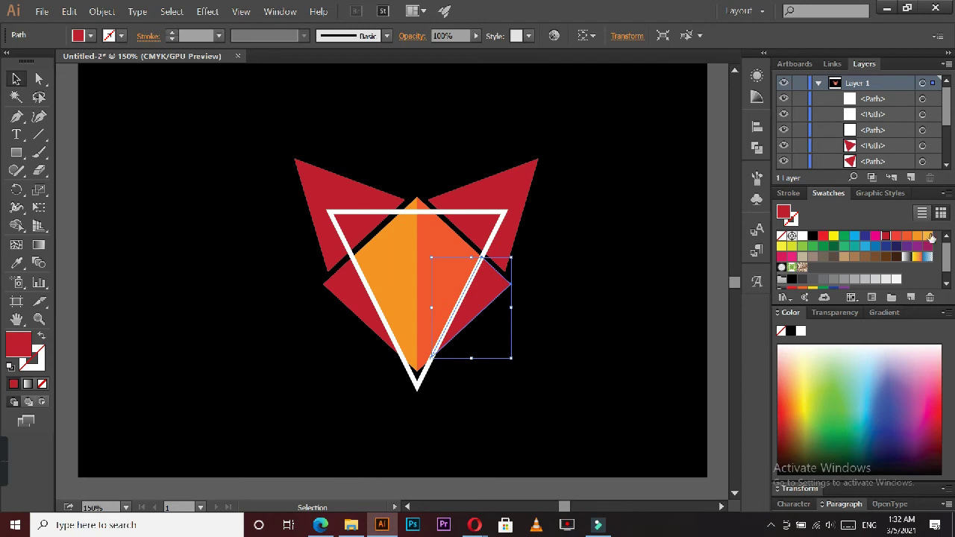
left_click(928, 236)
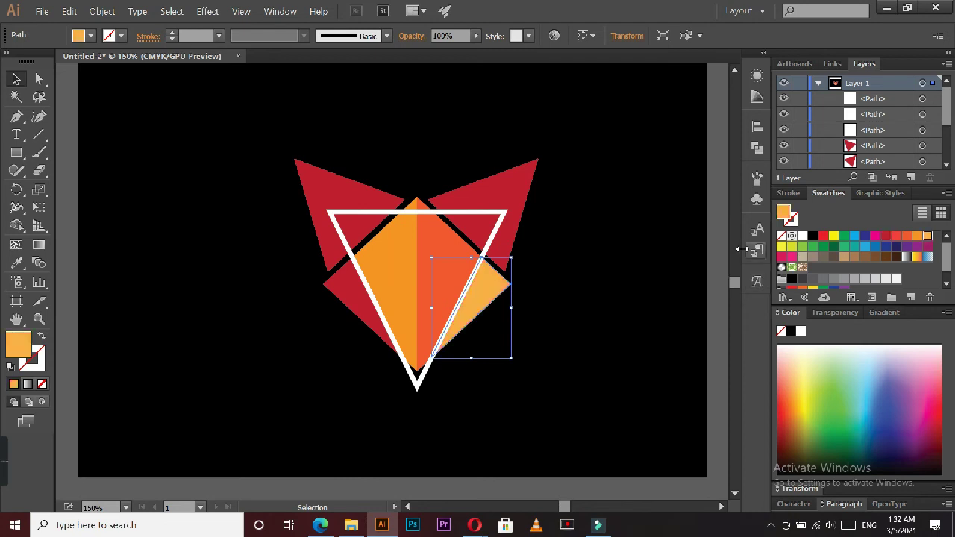
left_click(896, 237)
Eyedropper the lower-right piece's red onto the lower-left piece
left_click(567, 276)
left_click(352, 287)
left_click(16, 263)
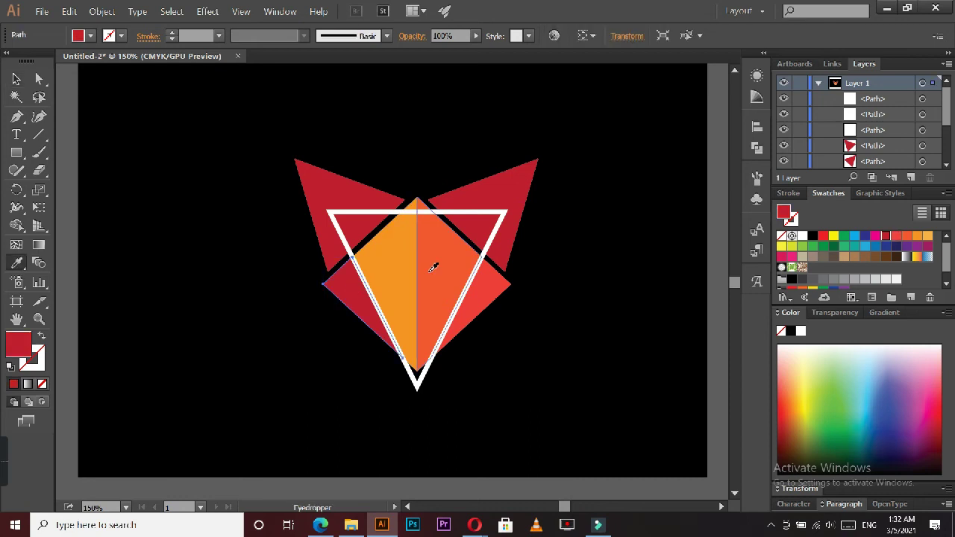
left_click(493, 284)
left_click(21, 81)
left_click(110, 142)
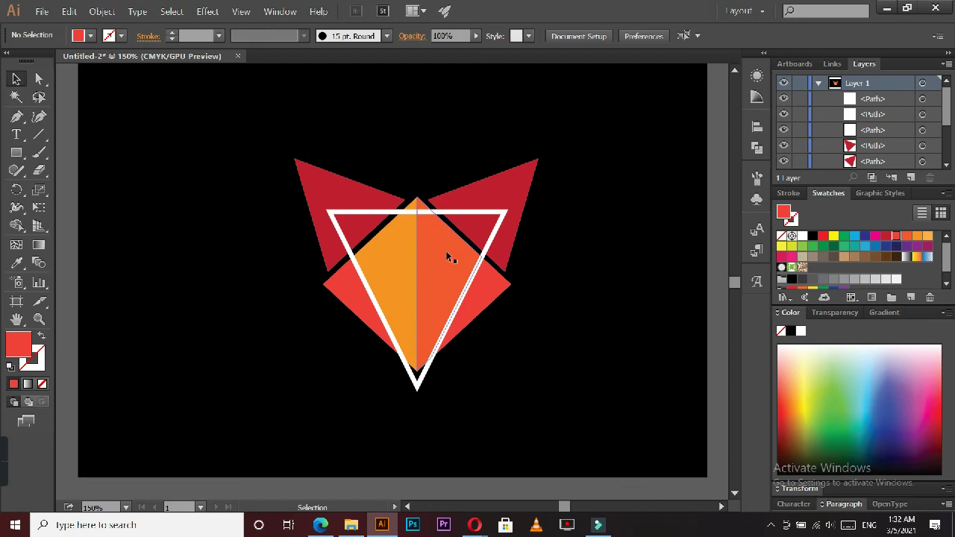
left_click(479, 202)
left_click(17, 116)
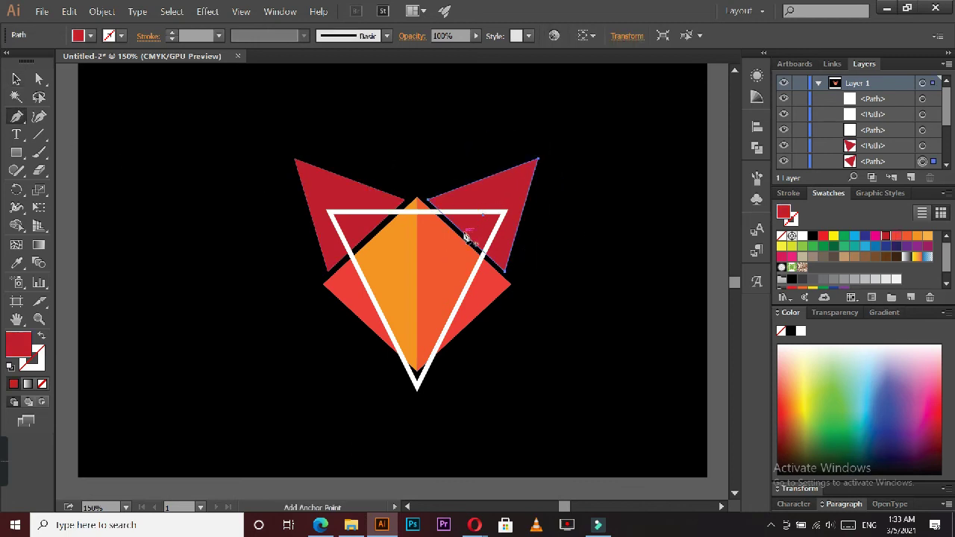
Draw a short open path from the right ear's inner edge up past its tip
left_click(464, 237)
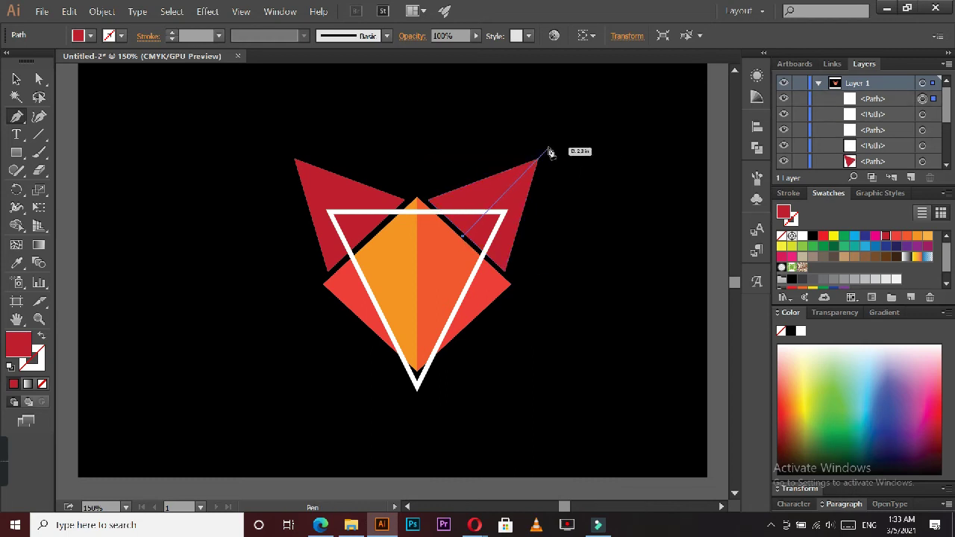
key("v")
left_click(159, 151)
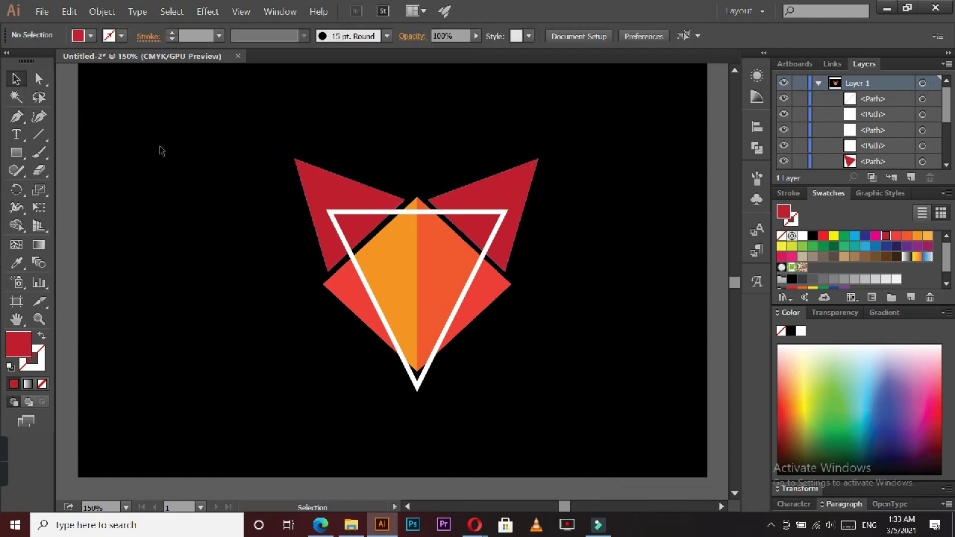
left_click(467, 193)
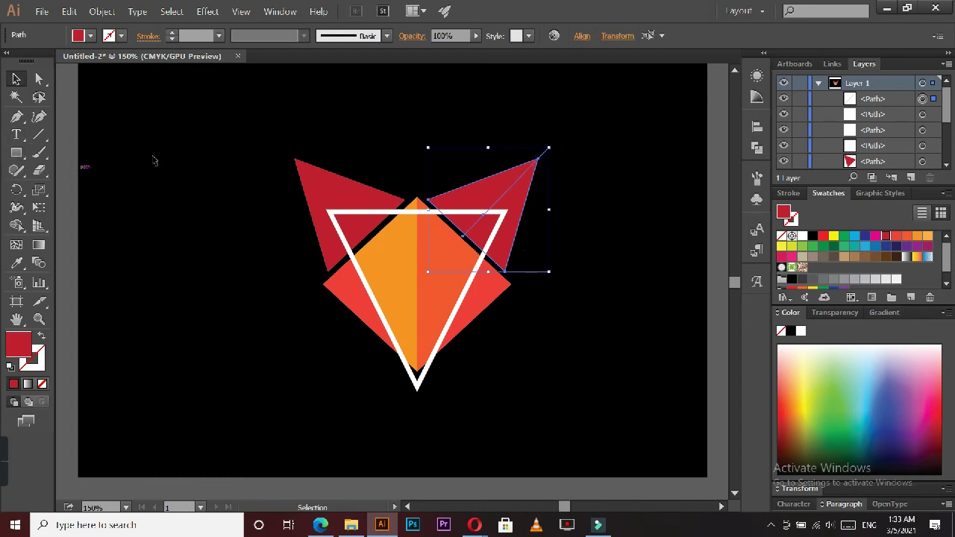
left_click(513, 142)
left_click(547, 152)
Apply a gradient fill to both ears with an orange end stop
left_click(522, 168)
left_click(351, 187, "shift")
left_click(885, 314)
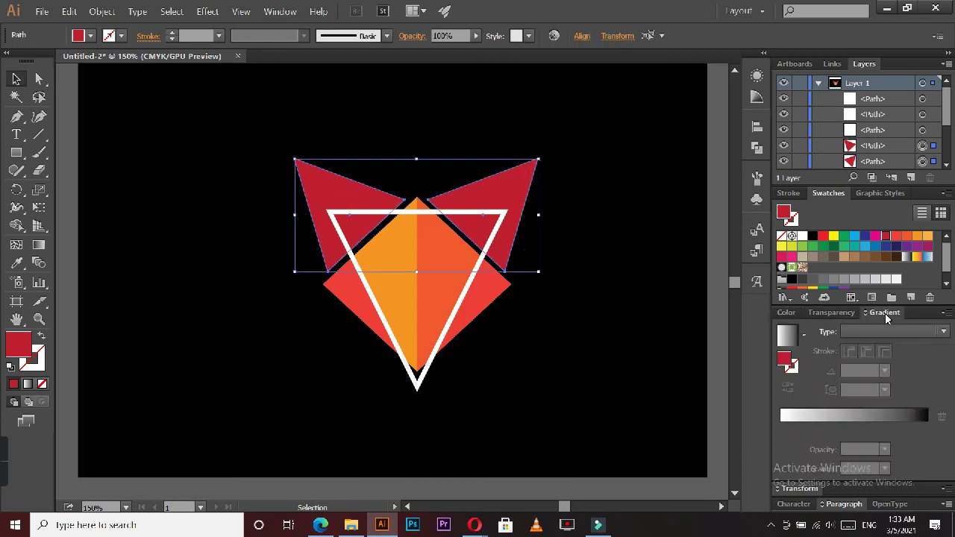
left_click(781, 417)
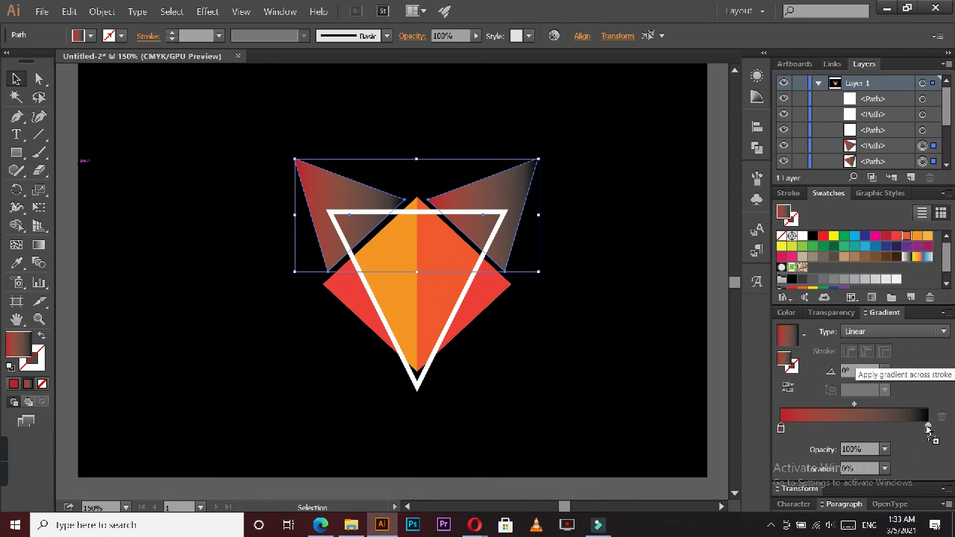
left_click(928, 429)
left_click(916, 236)
left_click(722, 290)
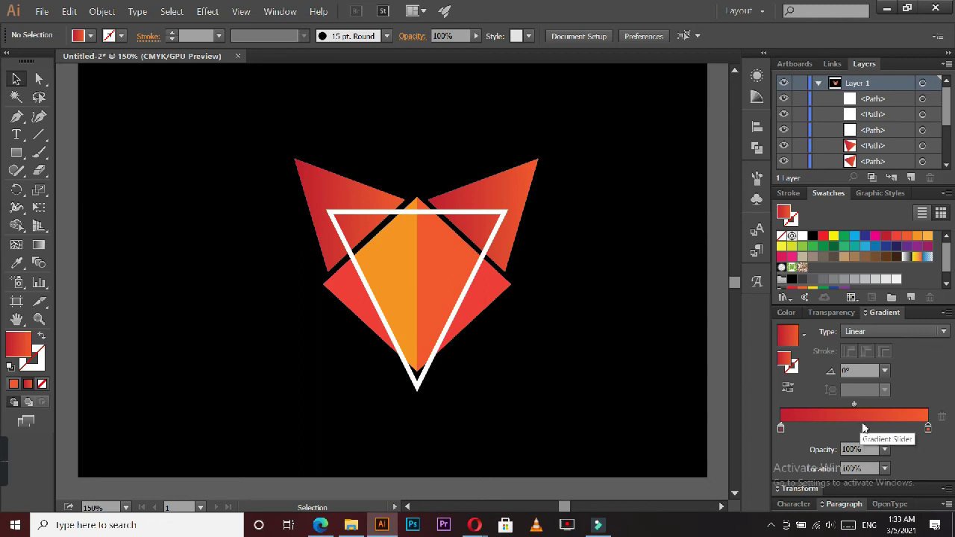
Set both ears' gradient type to Radial
left_click(876, 331)
left_click(868, 365)
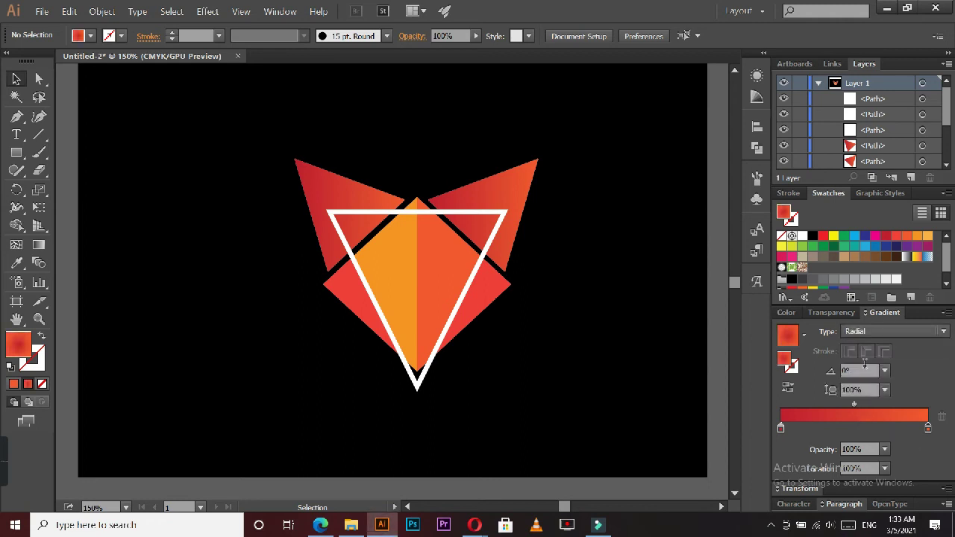
left_click_drag(572, 191, 343, 192)
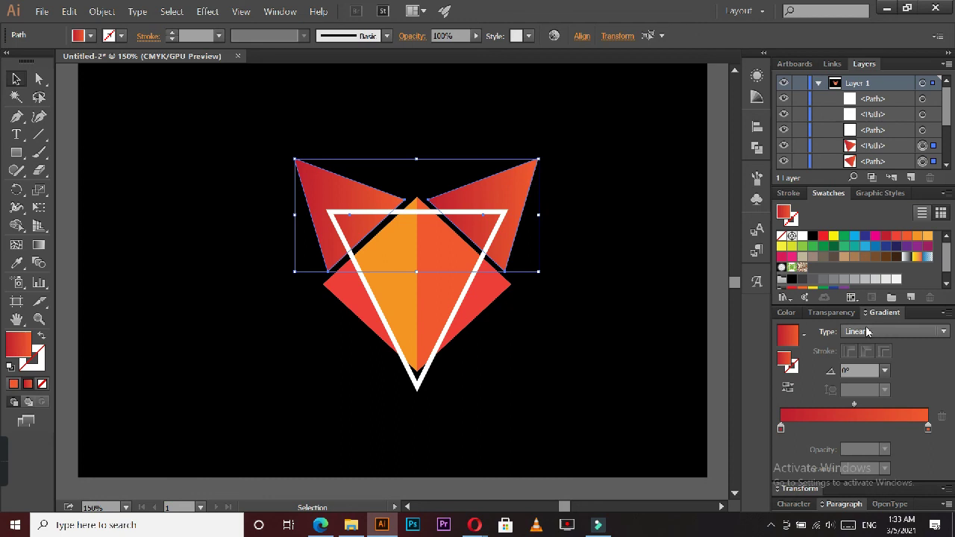
left_click(876, 331)
left_click(866, 365)
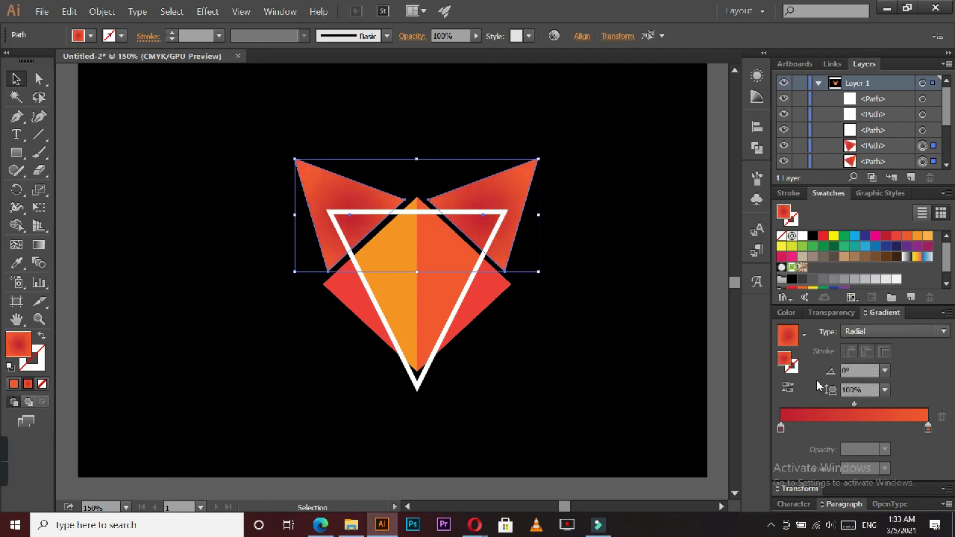
left_click(715, 329)
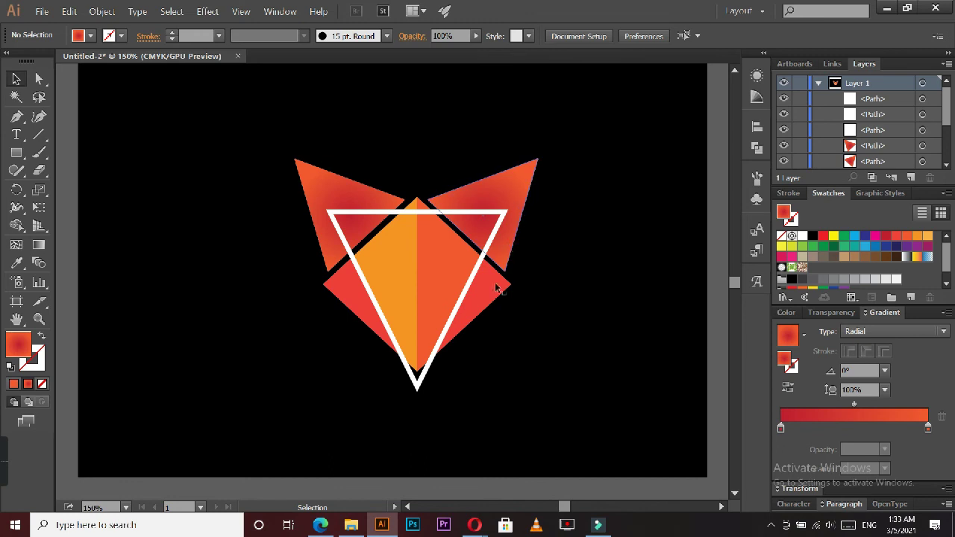
left_click(439, 258)
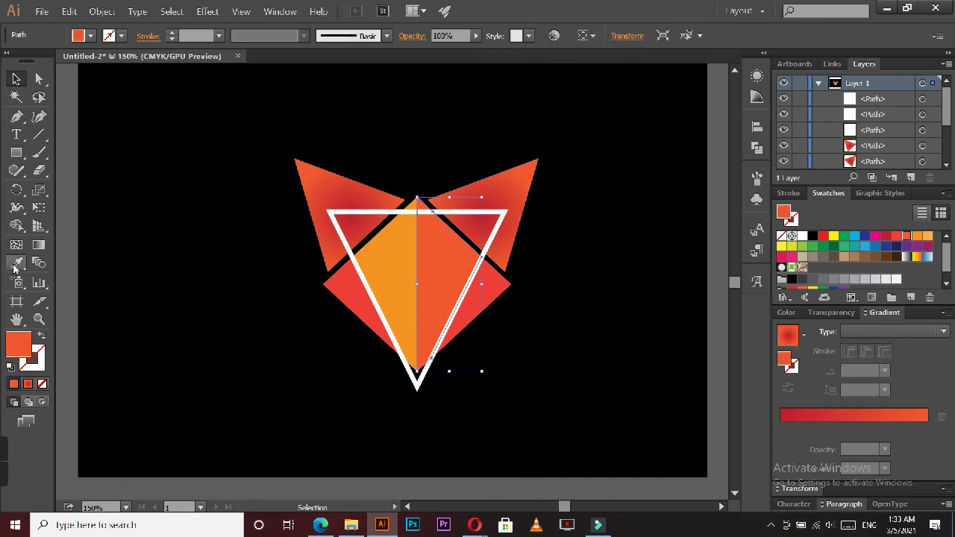
Give the diamond's right half the left half's orange with the Eyedropper
left_click(401, 243)
key("v")
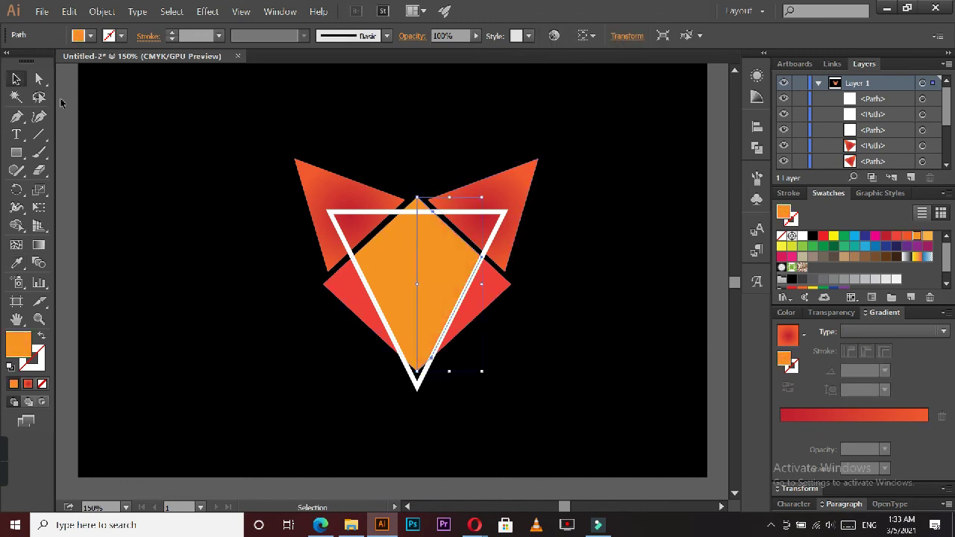
left_click(61, 103)
left_click(437, 261)
left_click(395, 224, "shift")
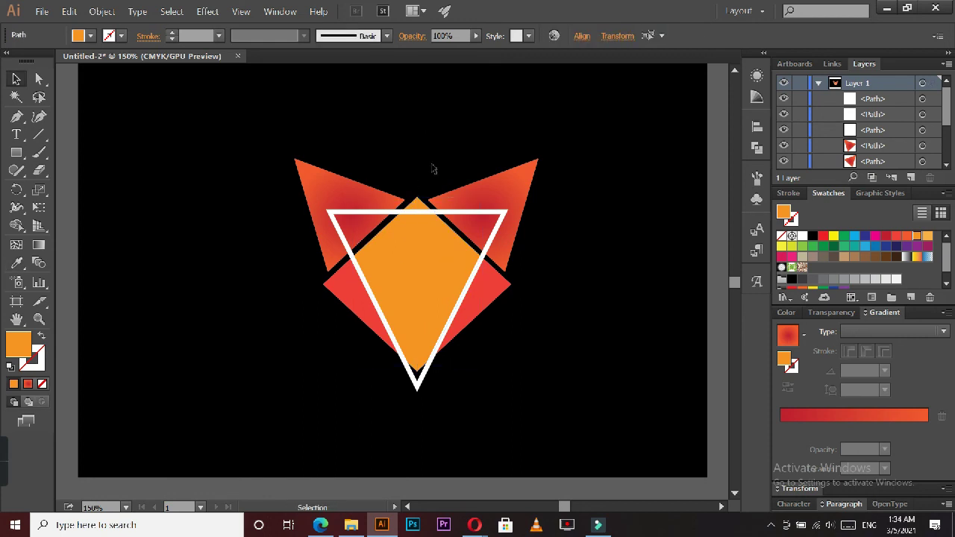
Lower the right half's opacity to 90%, then deselect and zoom out to the artboard
left_click(475, 36)
left_click(473, 50)
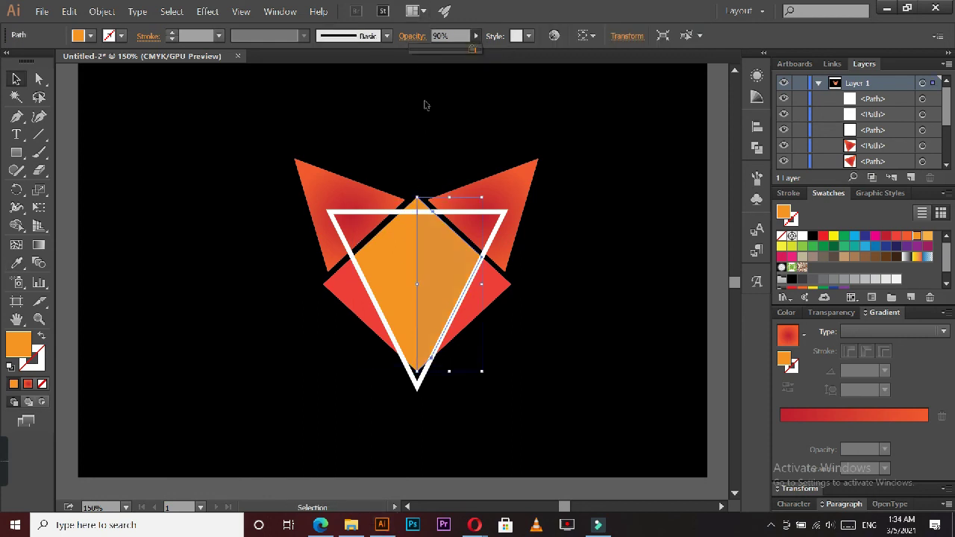
left_click(424, 105)
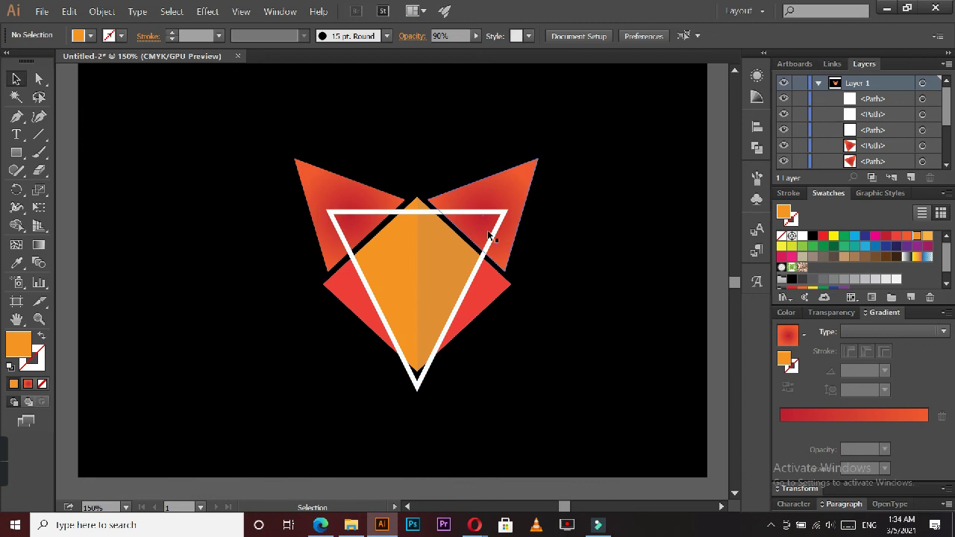
scroll(489, 227, "left", 1)
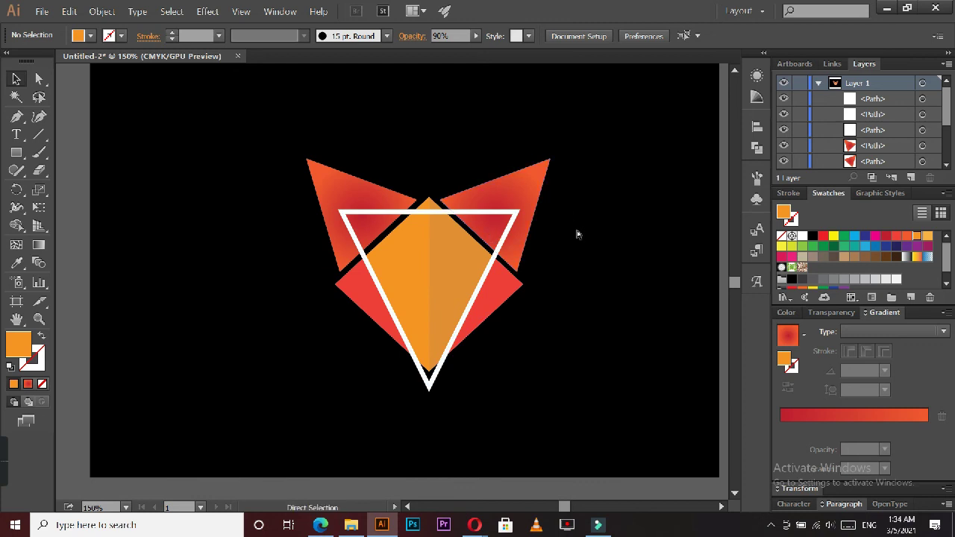
key("ctrl+minus")
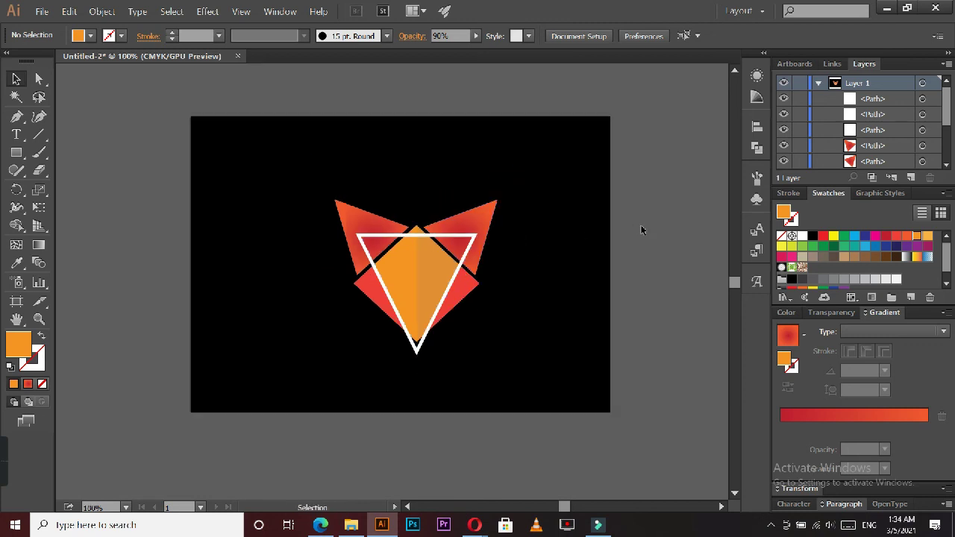
Scale all the fox shapes down slightly, nudge them left, and group them
left_click(470, 236)
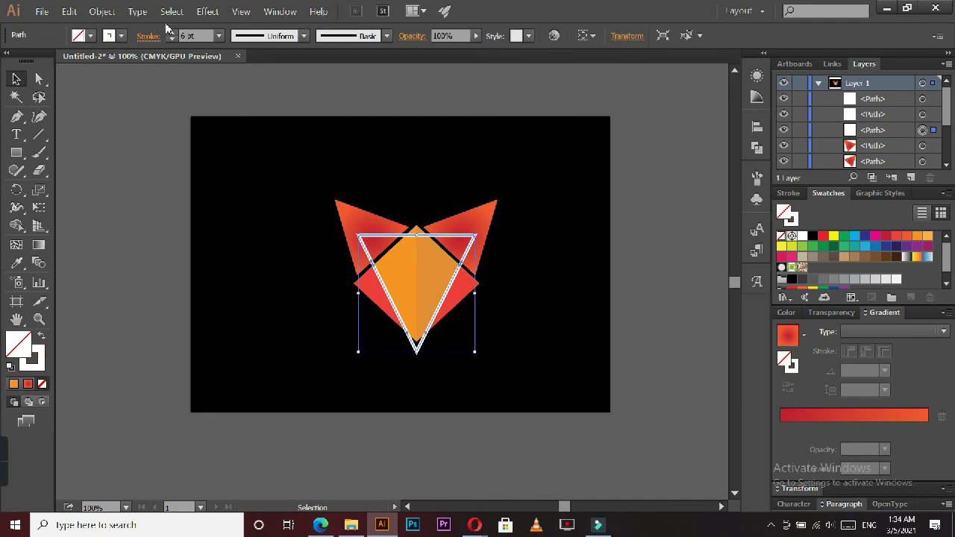
left_click(160, 94)
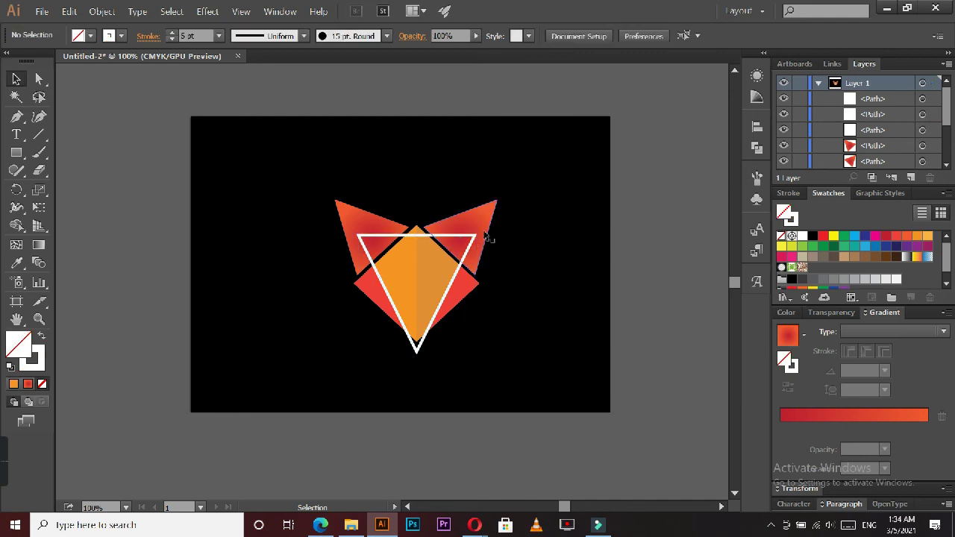
left_click_drag(535, 182, 309, 314)
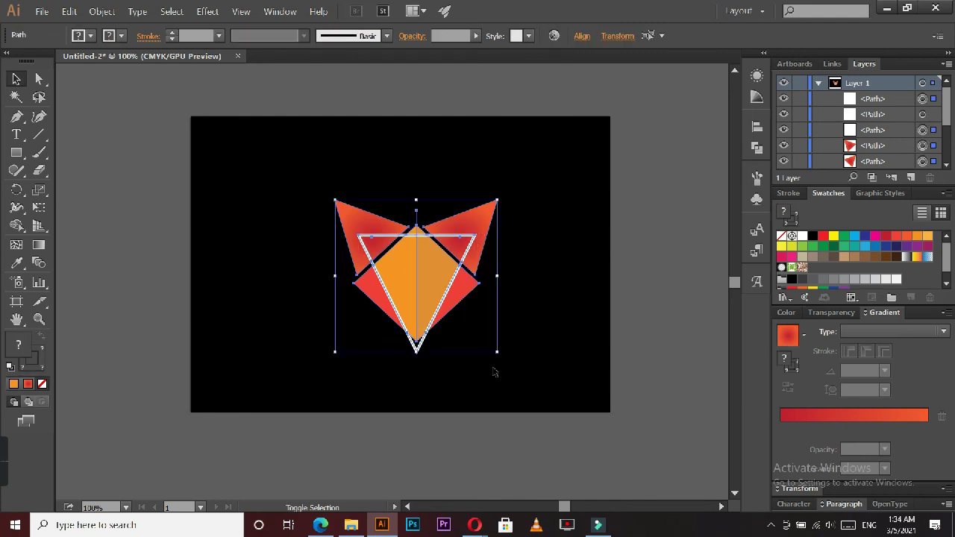
left_click_drag(497, 350, 483, 337)
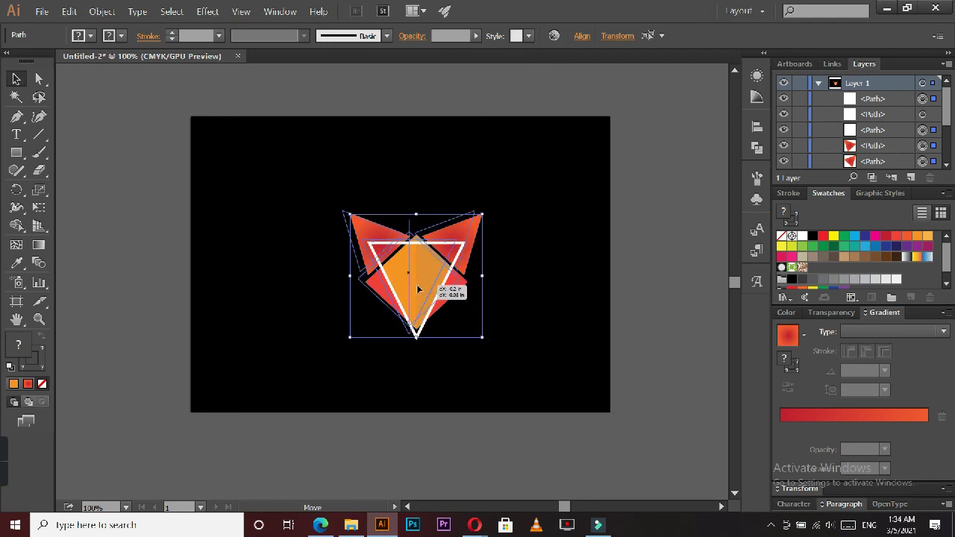
left_click_drag(423, 287, 416, 286)
key("ctrl+g")
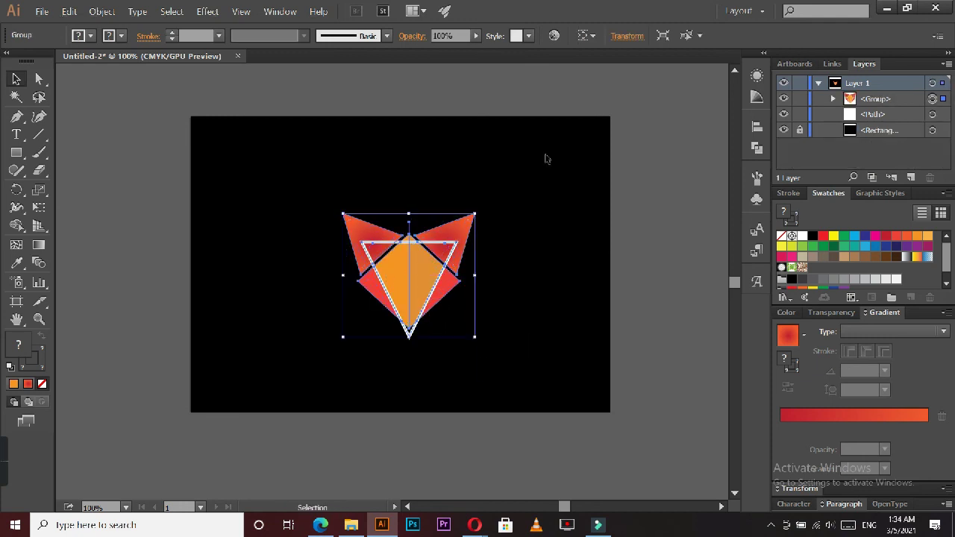
Unlock the black background rectangle and isolate the fox group for editing
left_click(800, 130)
key("ctrl+a")
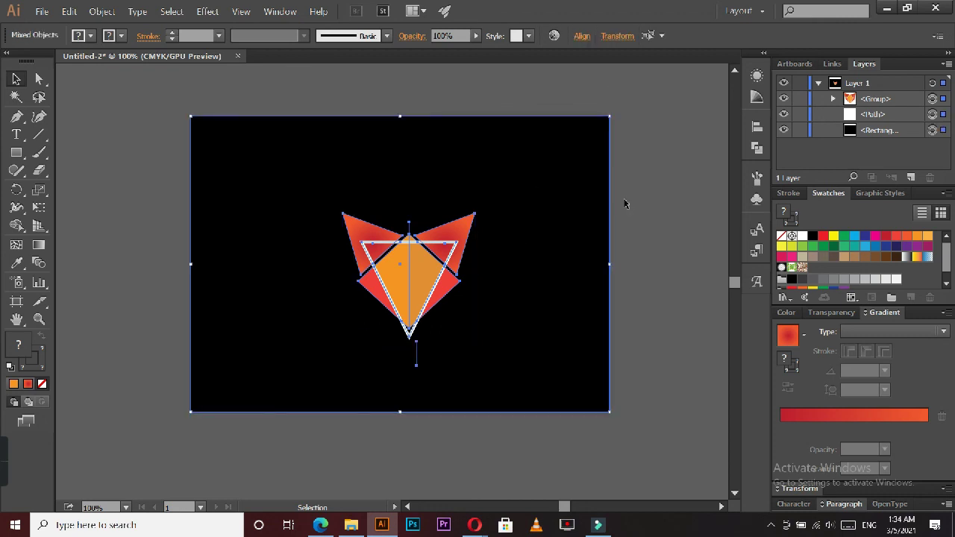
left_click(630, 253)
left_click(413, 227)
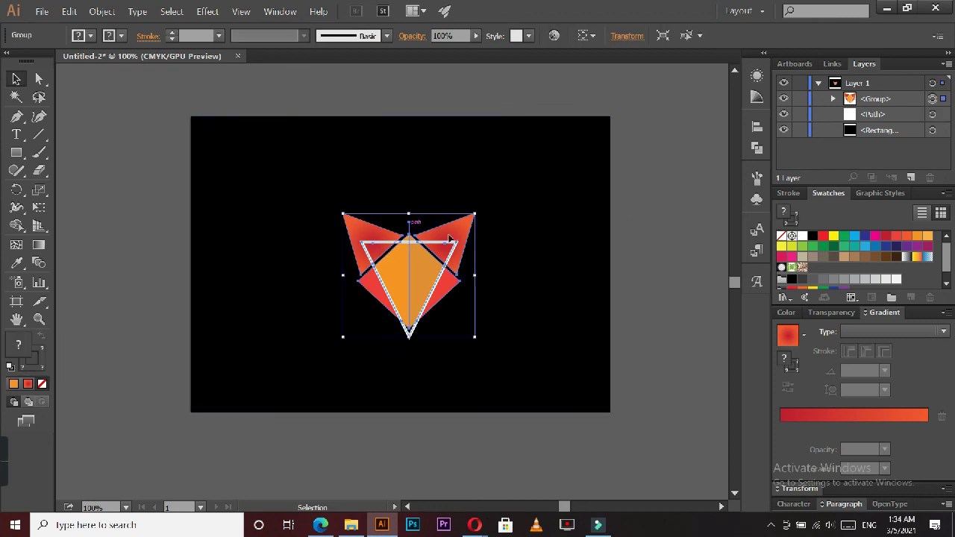
double_click(410, 227)
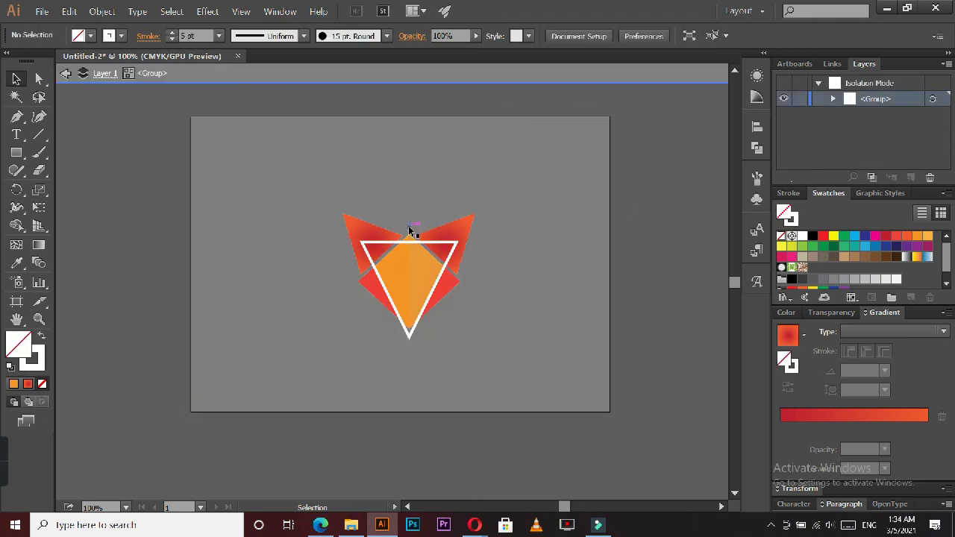
Exit isolation and delete the stray small path below the triangle
double_click(511, 222)
left_click(418, 352)
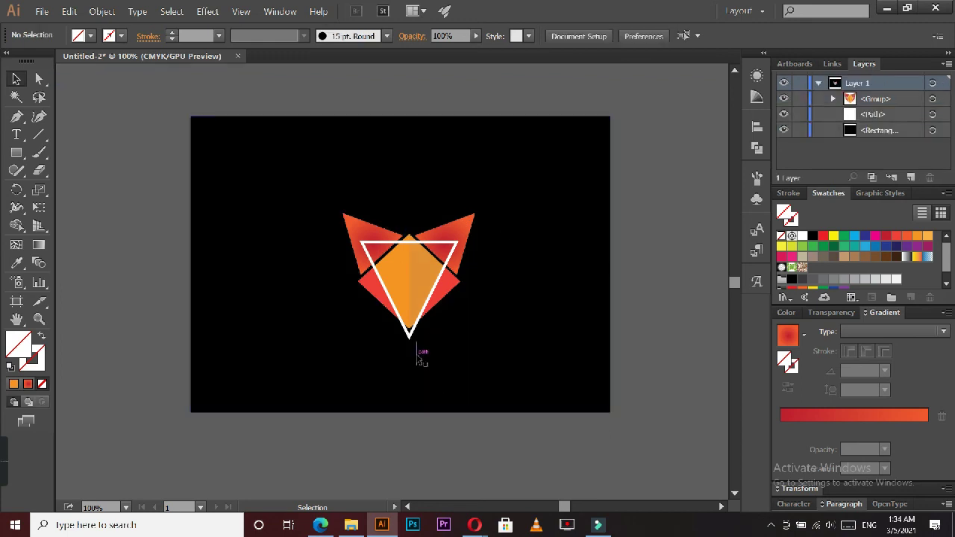
key("Delete")
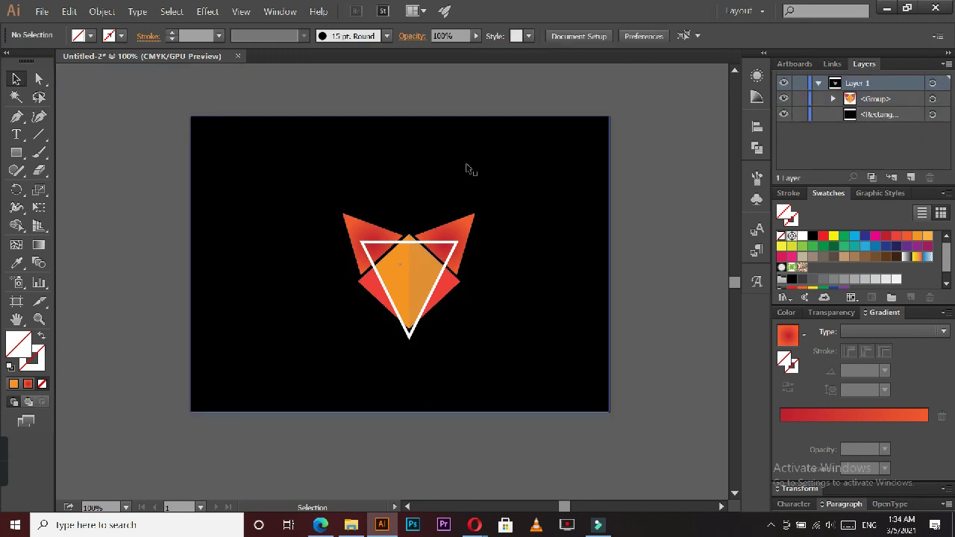
Align the fox horizontally and vertically to the centre of the black background
key("ctrl+a")
left_click(588, 306, "shift")
left_click(575, 135, "shift")
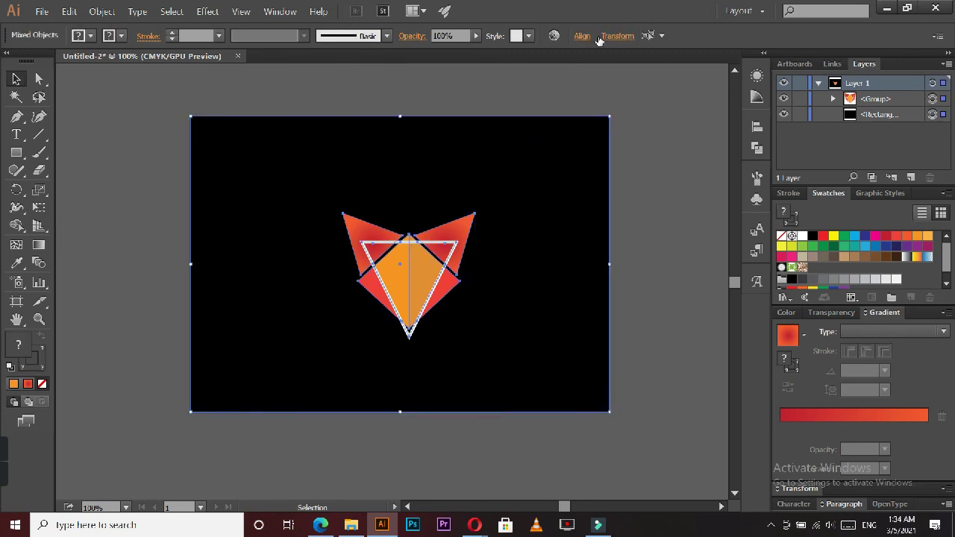
left_click(582, 36)
left_click(458, 75)
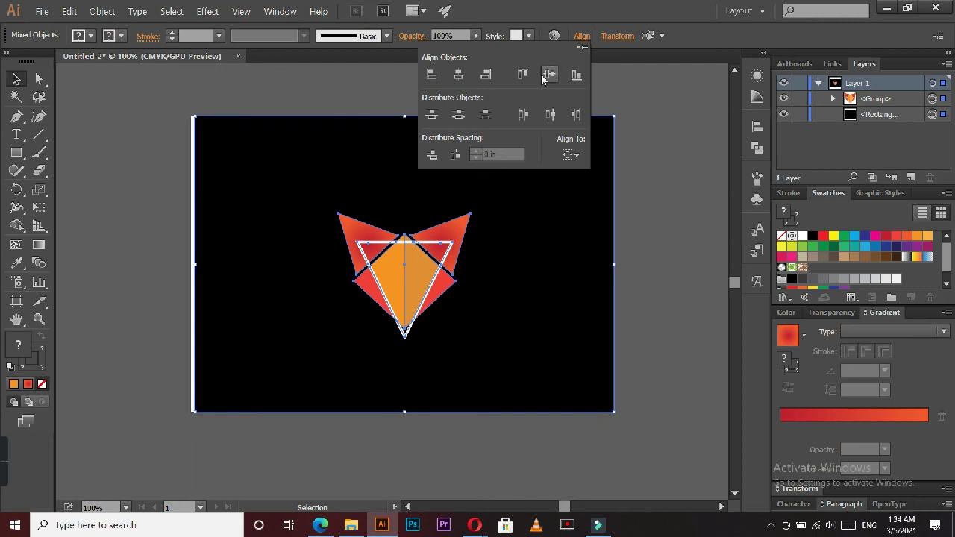
left_click(549, 75)
key("shift+Left")
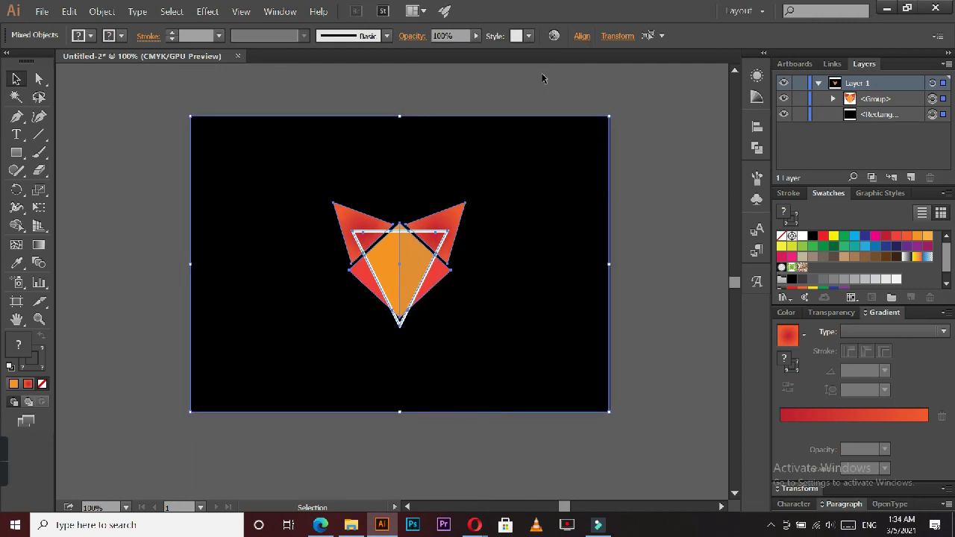
left_click(681, 177)
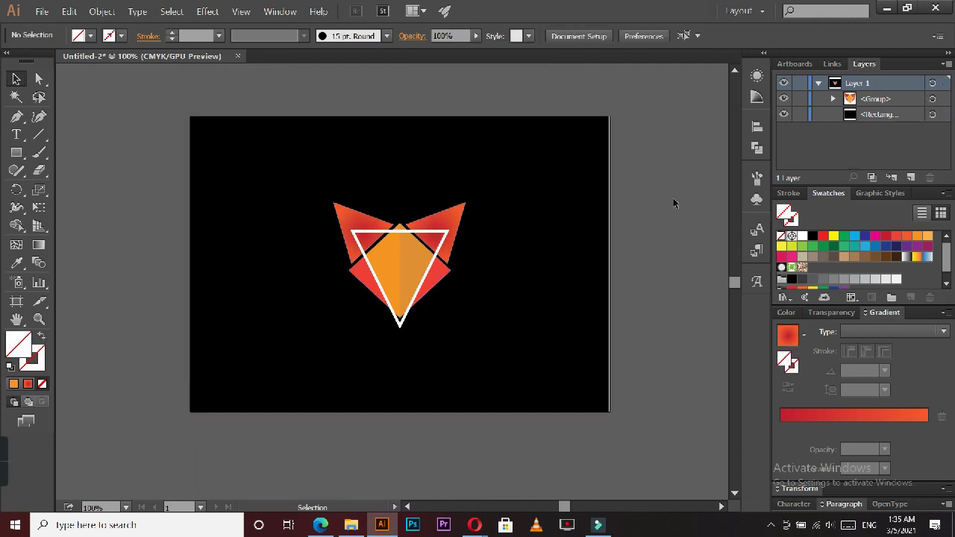
left_click(593, 238)
Shrink the fox group to a small logo and isolate it to edit the triangle
left_click(668, 229)
left_click(451, 252)
mouse_move(463, 329)
left_mouse_down()
mouse_move(544, 389)
mouse_move(454, 312)
left_mouse_up()
left_click(660, 324)
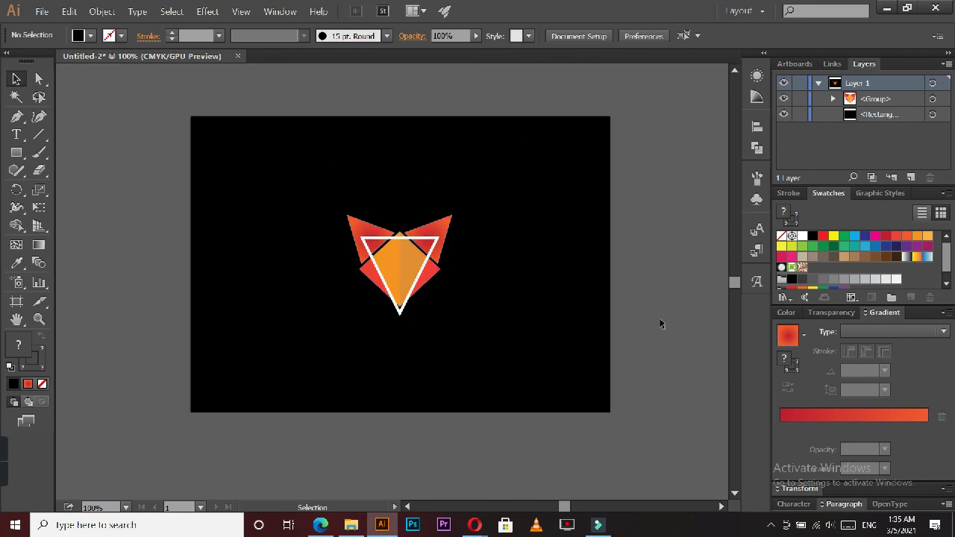
left_click(403, 316)
double_click(393, 240)
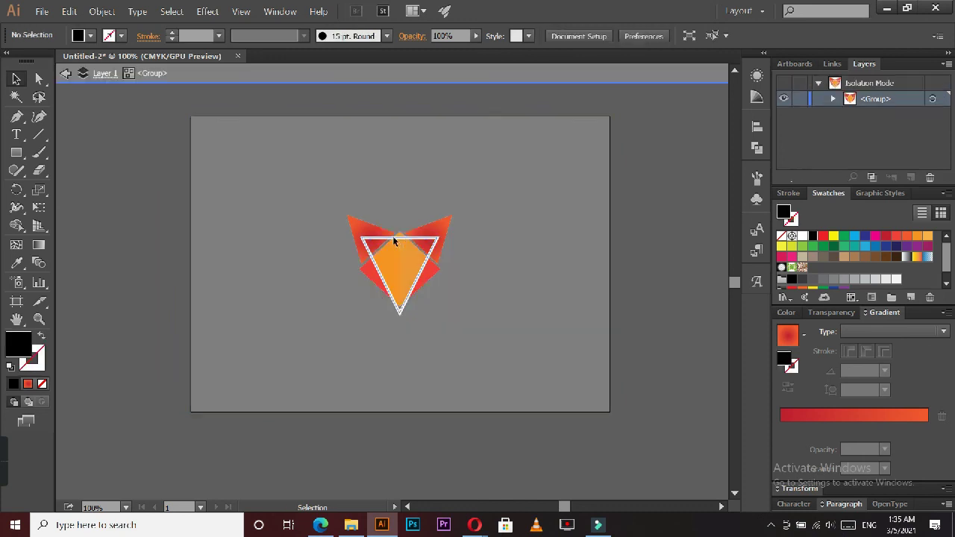
Exit isolation and zoom to 150% to check the centred fox logo
double_click(161, 142)
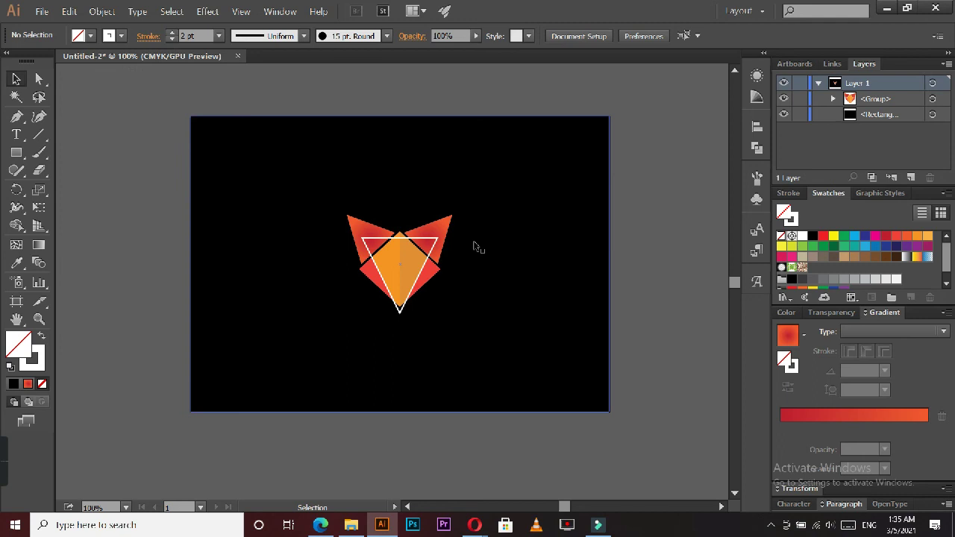
key("ctrl+plus")
key("ctrl+plus")
key("ctrl+plus")
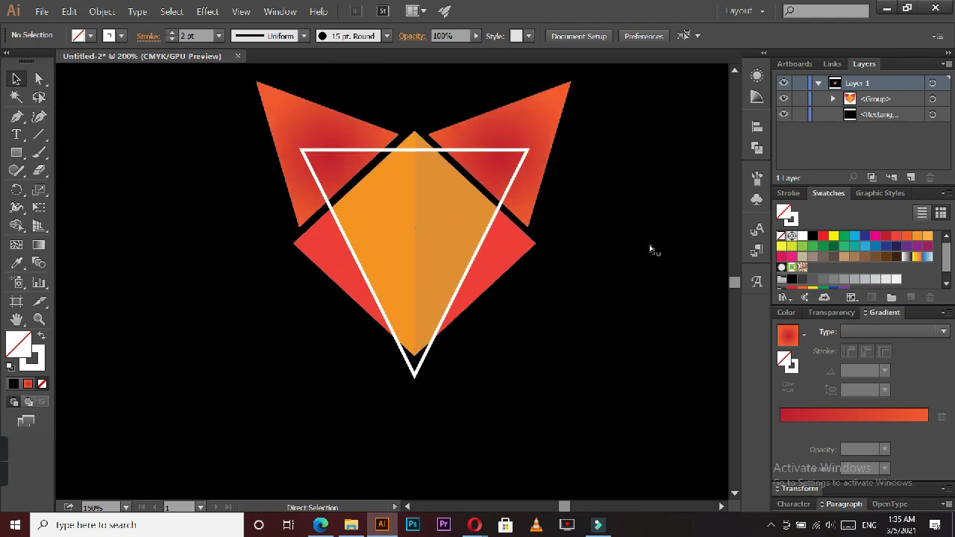
left_click(736, 75)
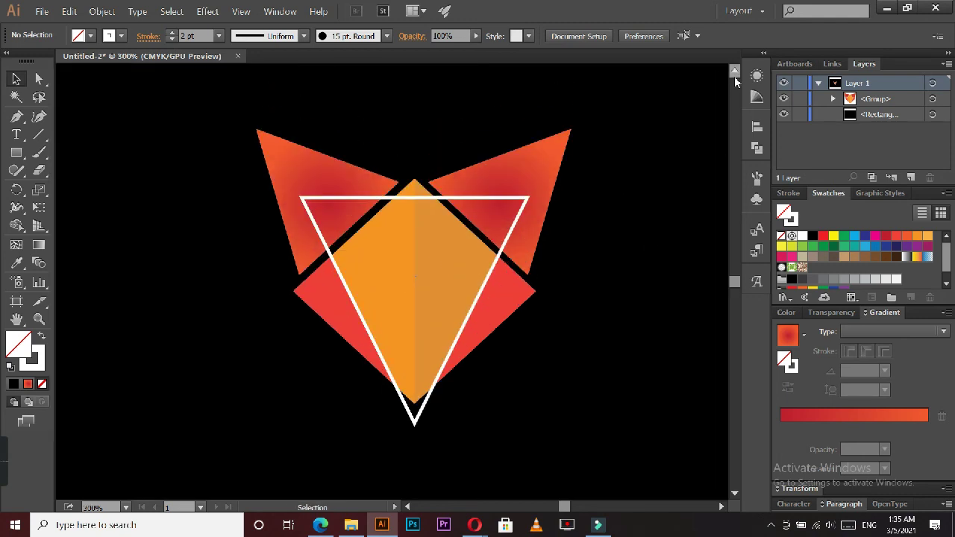
key("ctrl+minus")
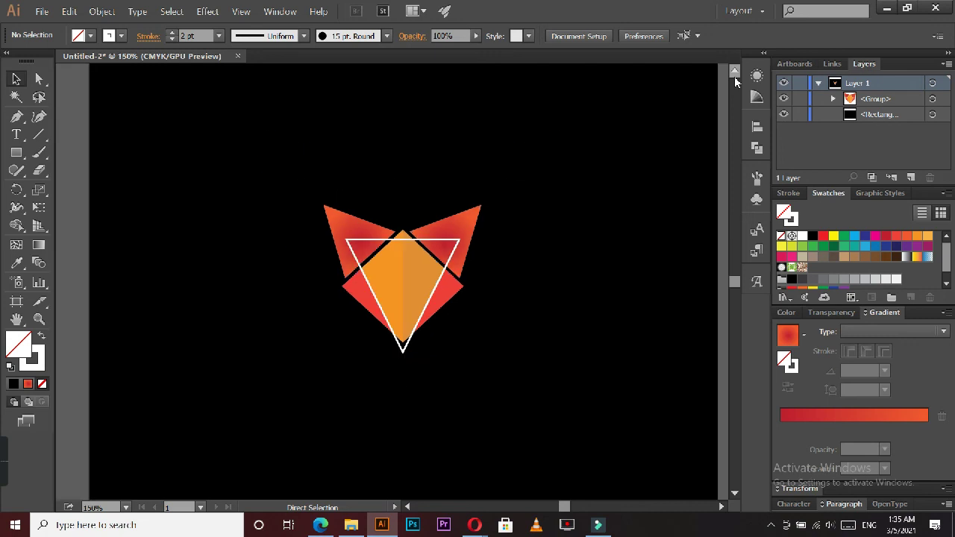
key("ctrl+minus")
key("ctrl+minus")
key("ctrl+plus")
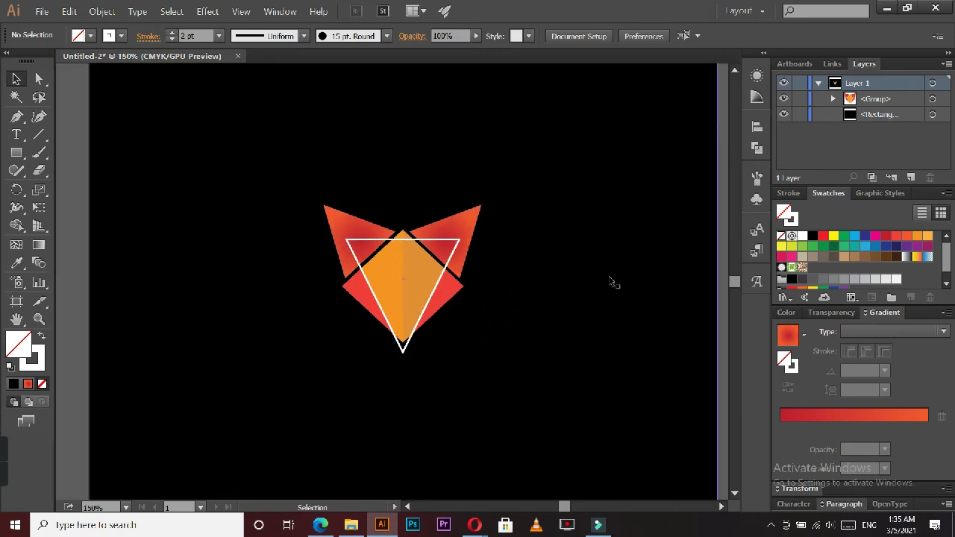